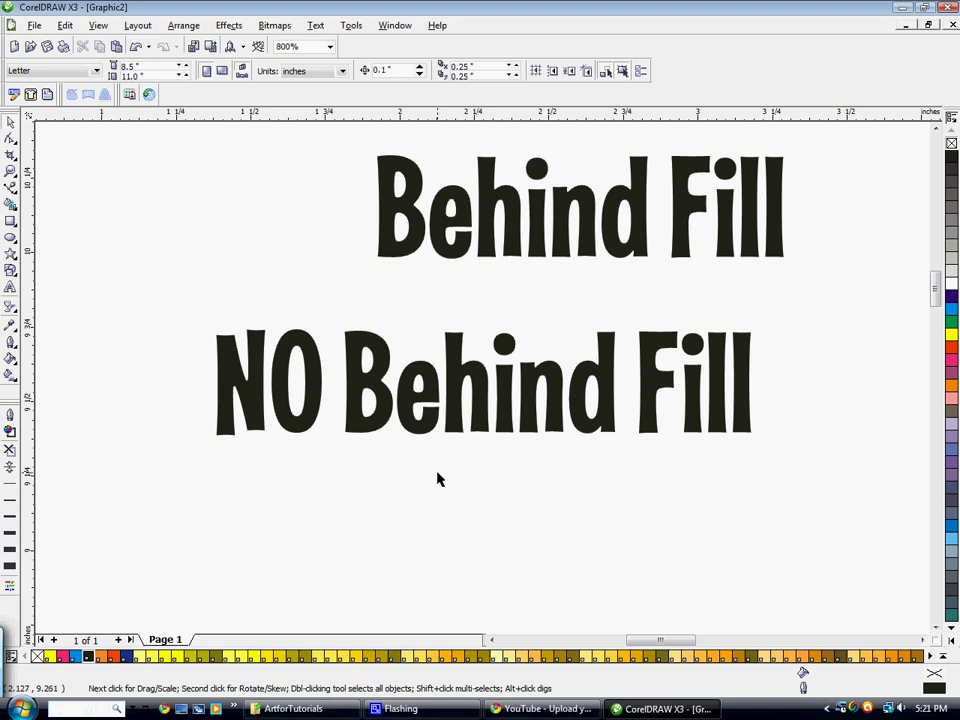
# - Select the top Behind Fill text and give its outline the orange-red colour
pyautogui.scroll(-1, 437, 479)
pyautogui.scroll(1, 507, 345)
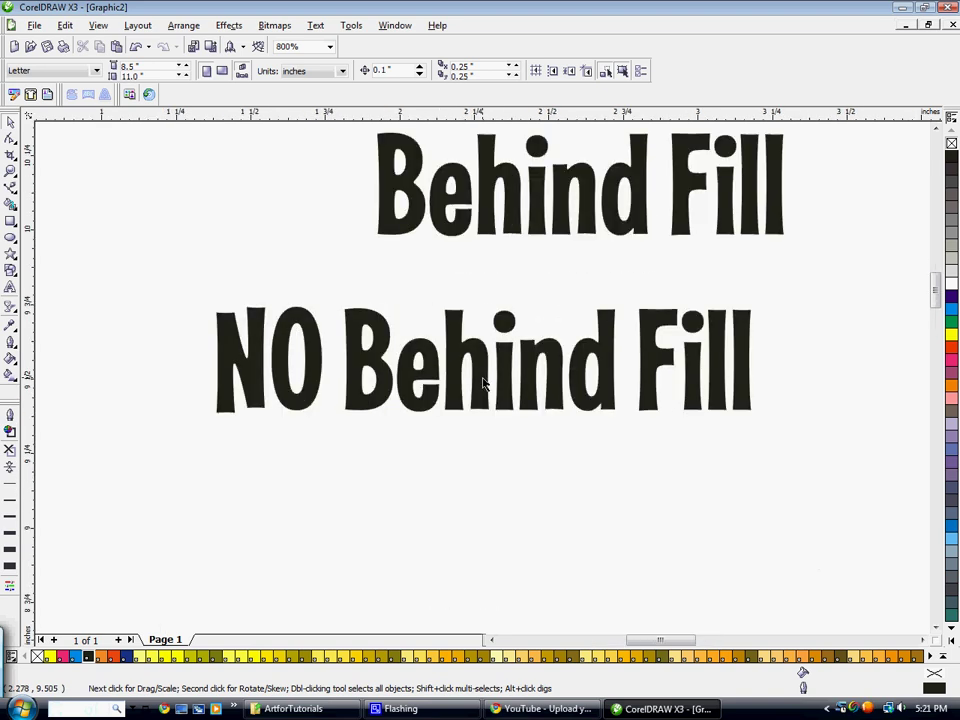
pyautogui.scroll(1, 692, 300)
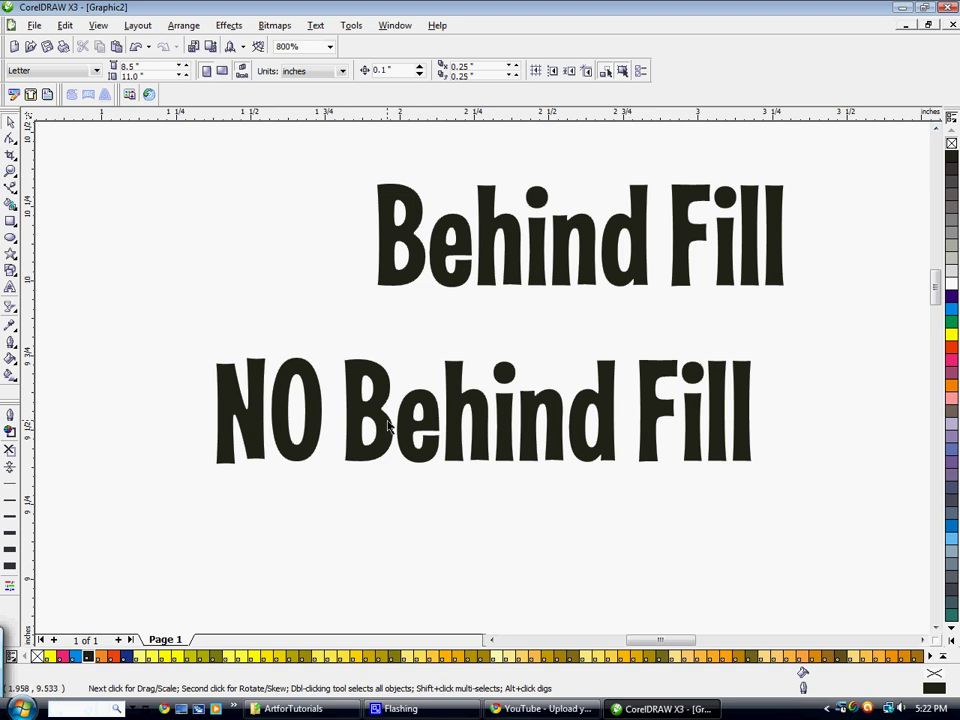
pyautogui.click(440, 229)
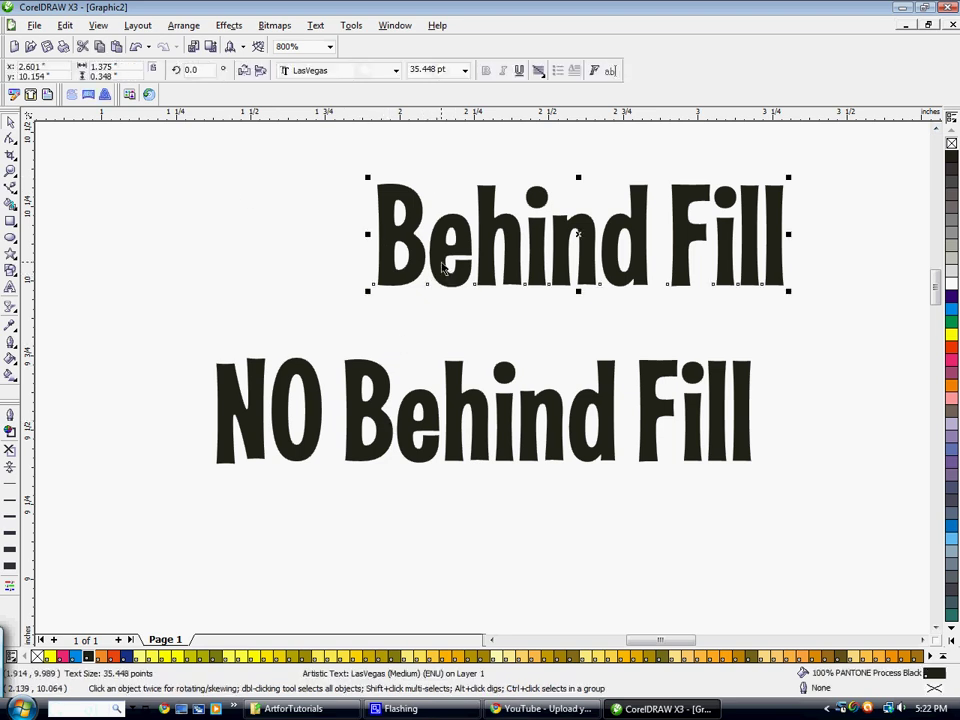
pyautogui.click(414, 226)
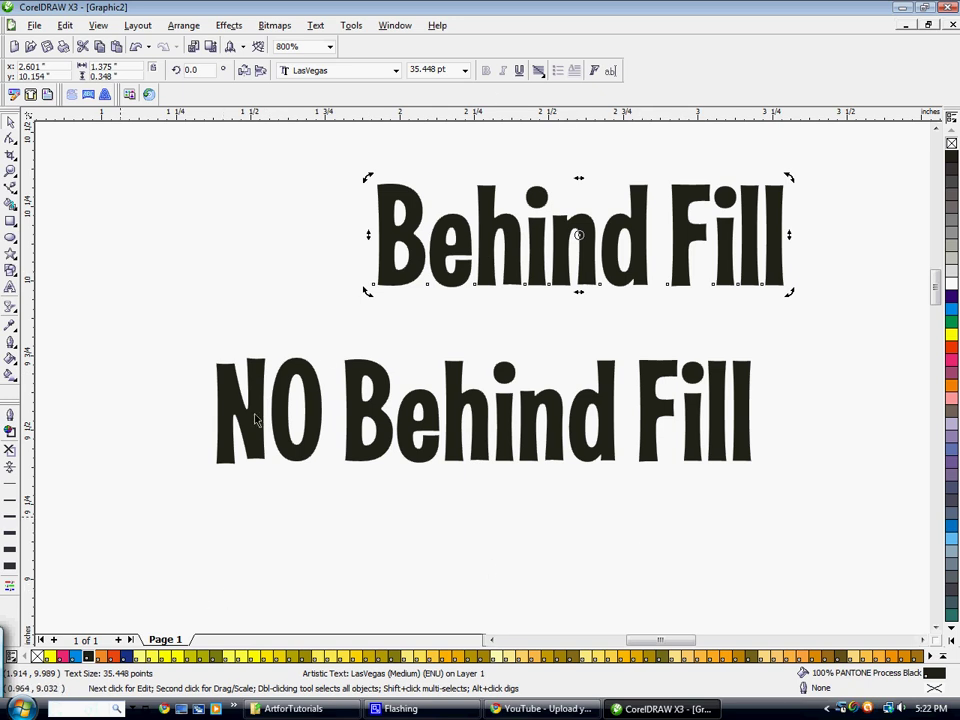
pyautogui.doubleClick(935, 690)
pyautogui.click(396, 276)
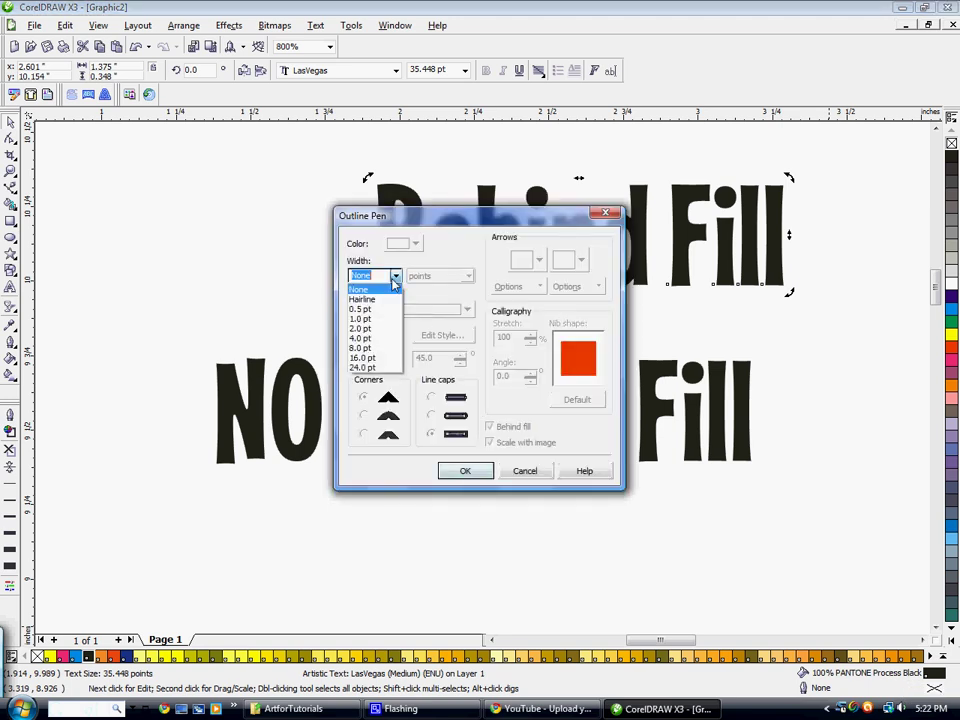
pyautogui.click(370, 347)
pyautogui.click(414, 243)
pyautogui.click(426, 258)
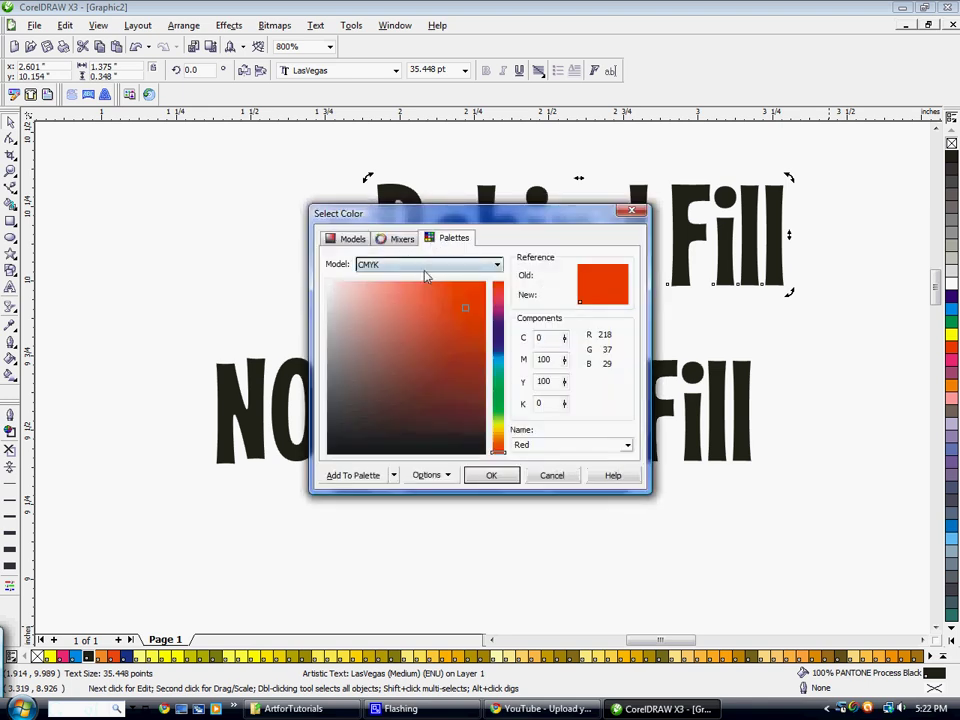
pyautogui.click(491, 475)
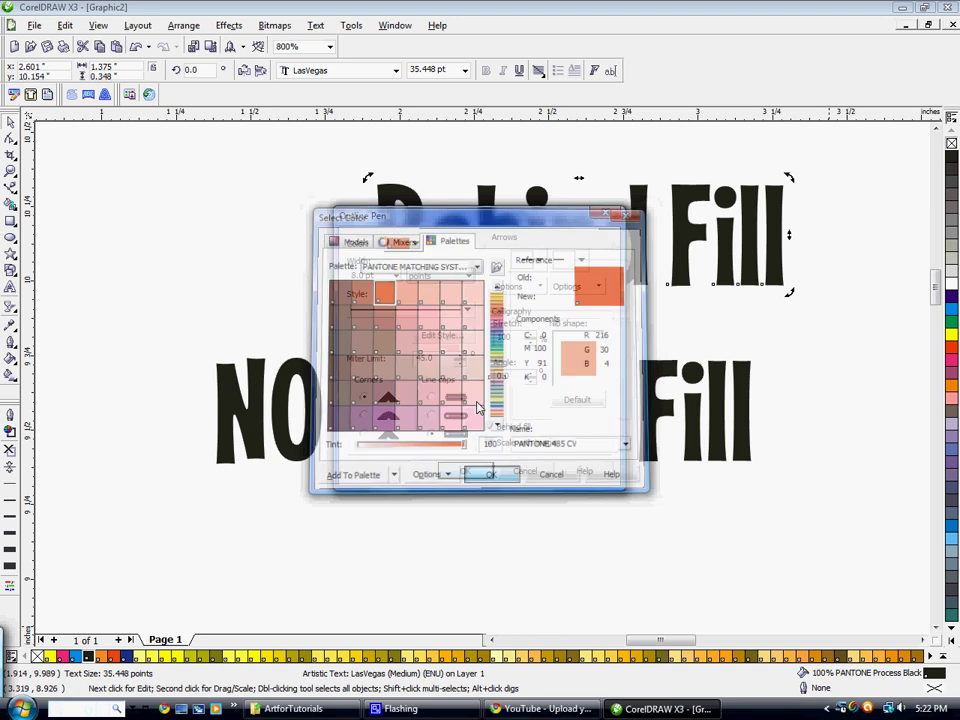
# - Set the outline width to 2.0 pt with rounded corners and rounded line caps
pyautogui.click(396, 276)
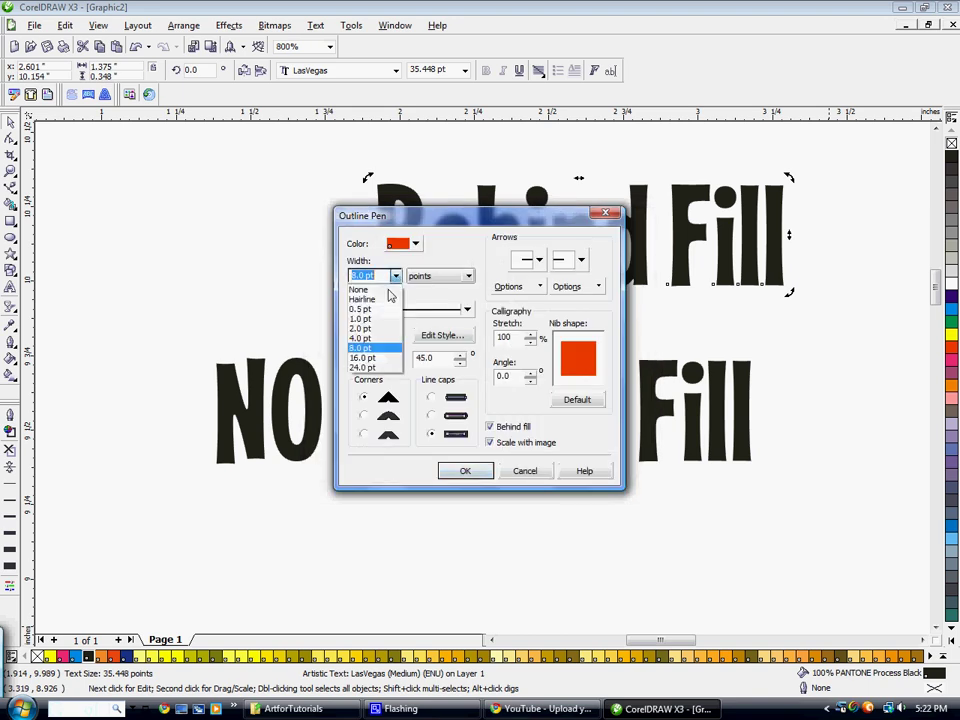
pyautogui.click(376, 337)
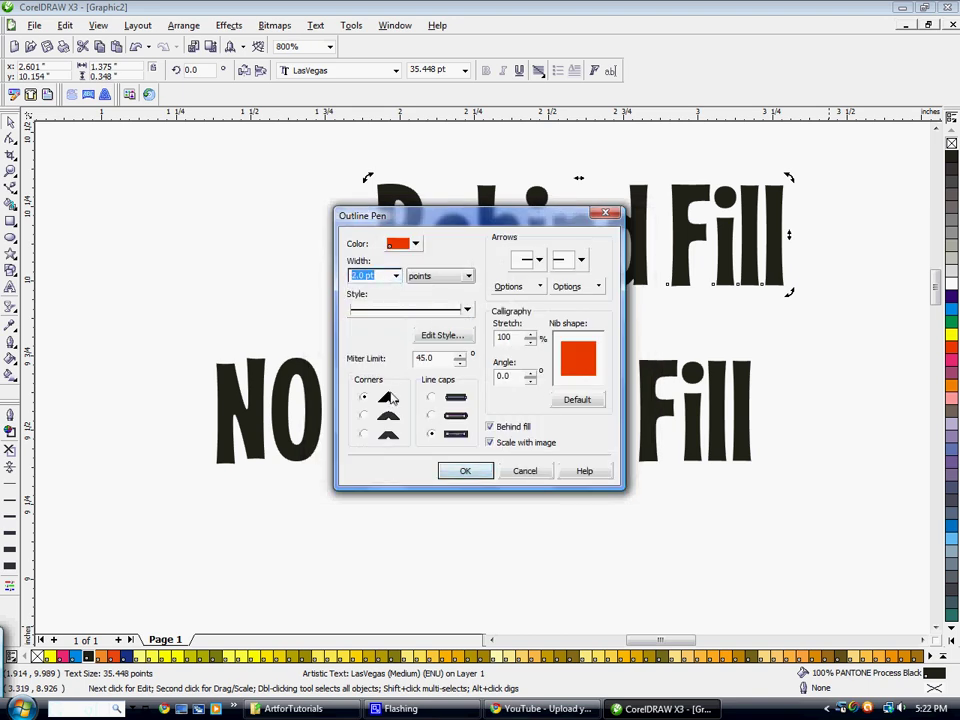
pyautogui.click(364, 415)
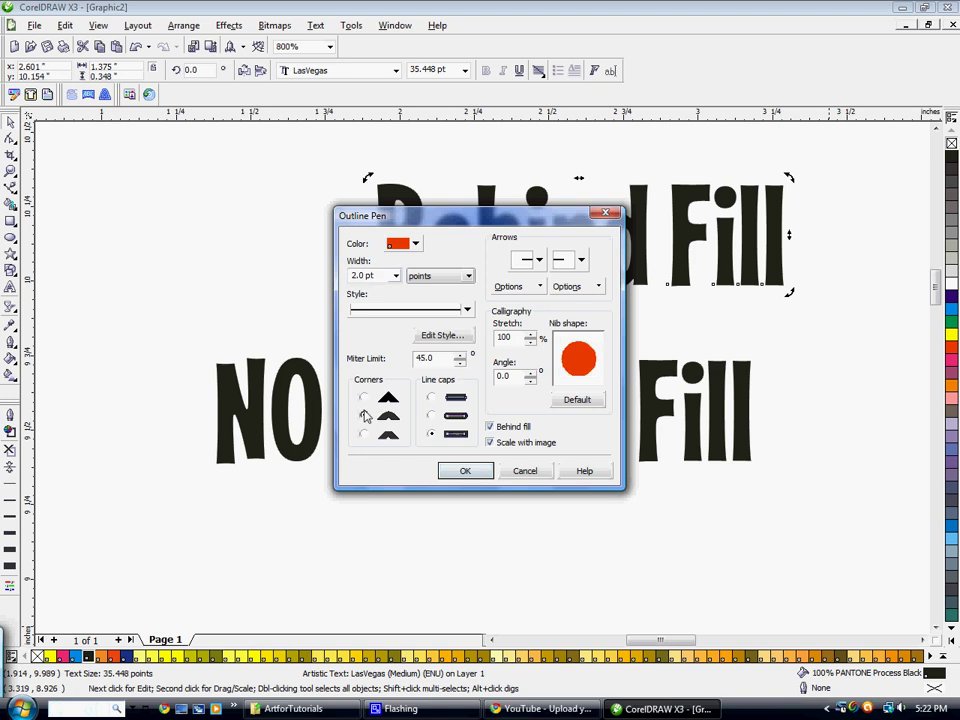
pyautogui.click(432, 416)
# - Apply the 2 pt outline, then copy Behind Fill's outline onto NO Behind Fill
pyautogui.click(463, 474)
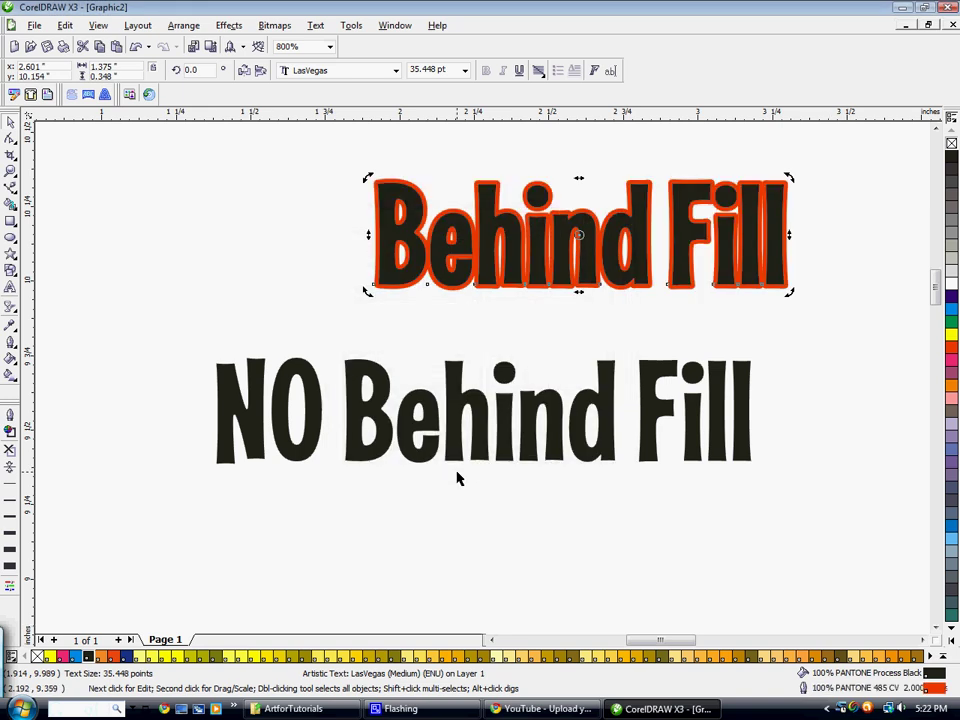
pyautogui.press('Escape')
pyautogui.click(525, 270)
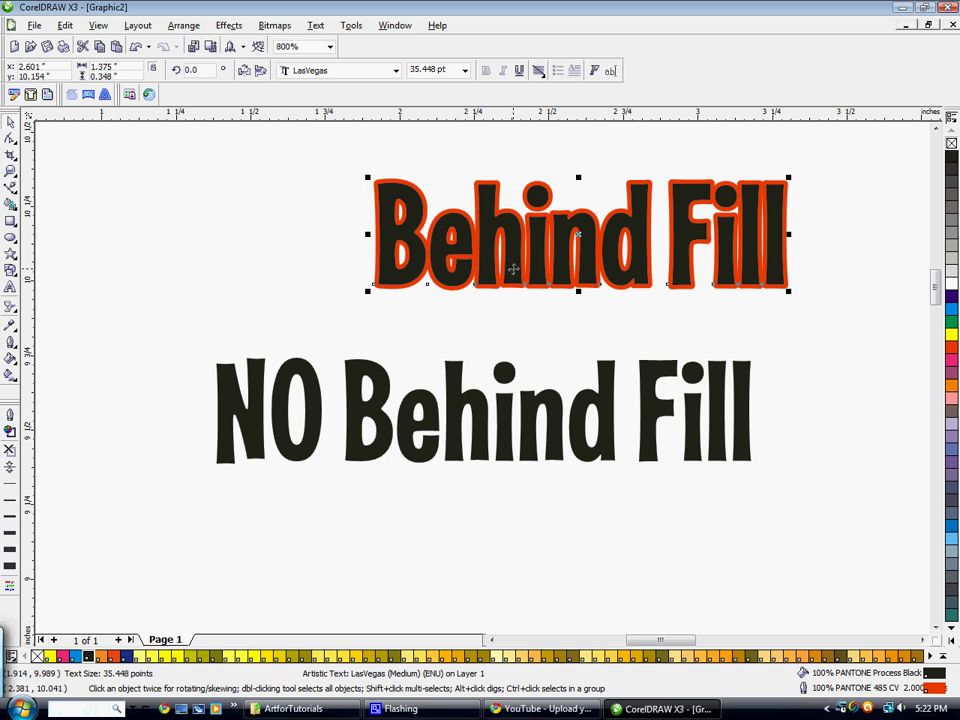
pyautogui.moveTo(512, 268); pyautogui.dragTo(505, 376)
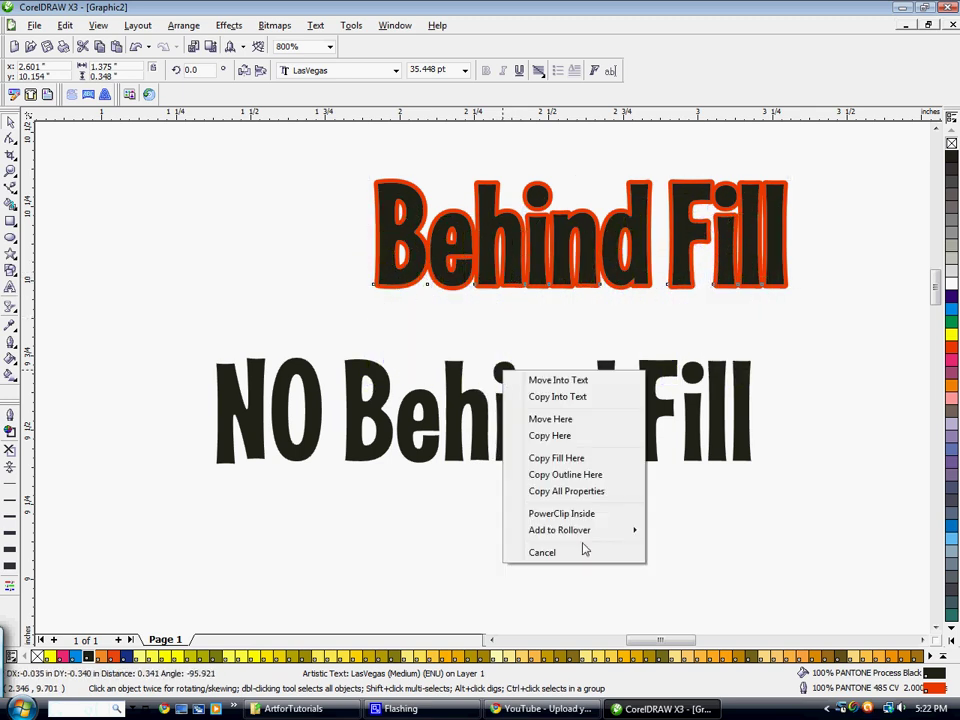
pyautogui.click(566, 484)
pyautogui.click(536, 521)
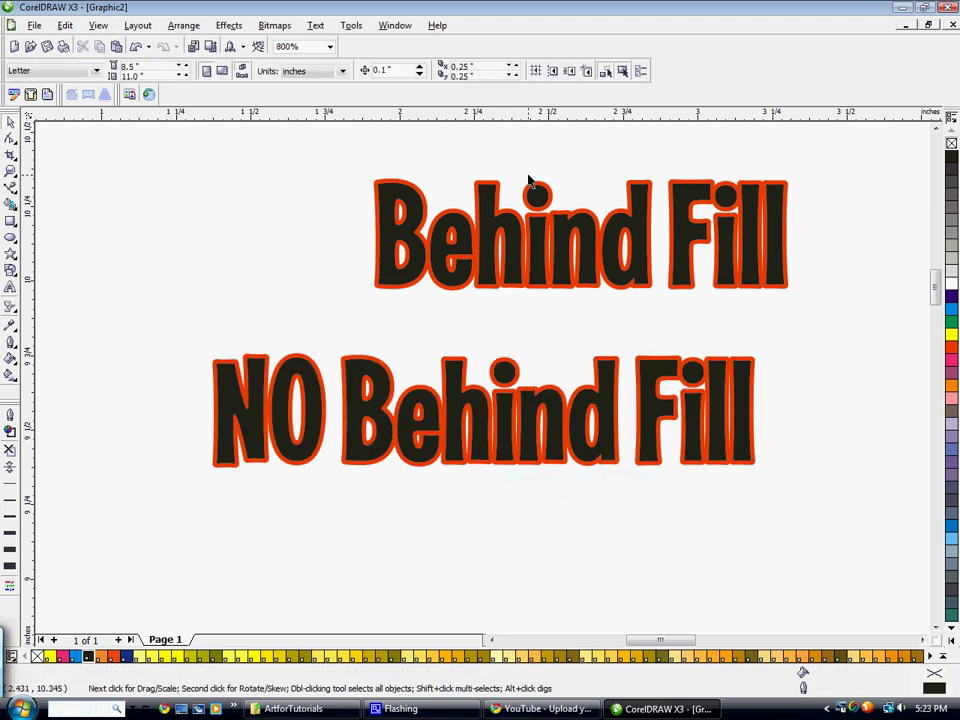
pyautogui.click(497, 412)
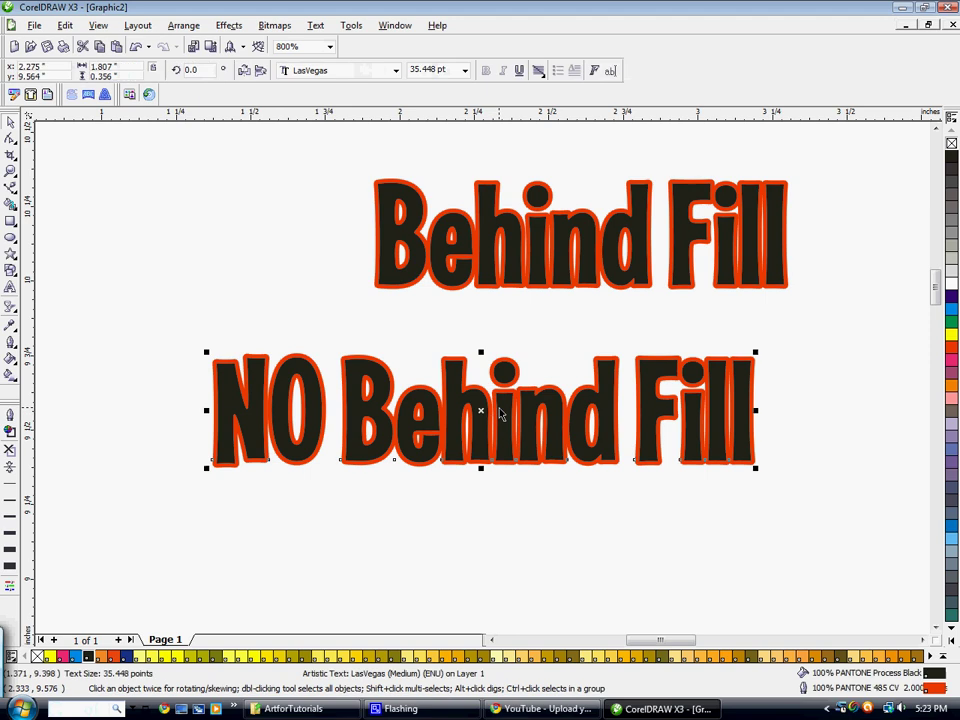
# - Turn off Behind fill for NO Behind Fill's outline so it draws in front
pyautogui.doubleClick(938, 690)
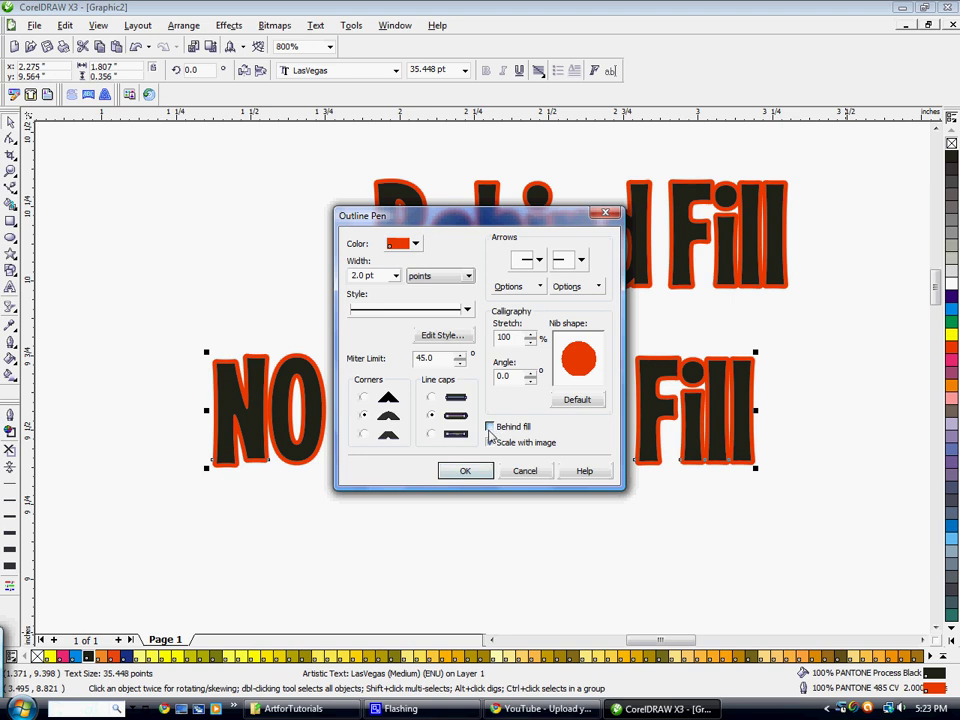
pyautogui.click(468, 471)
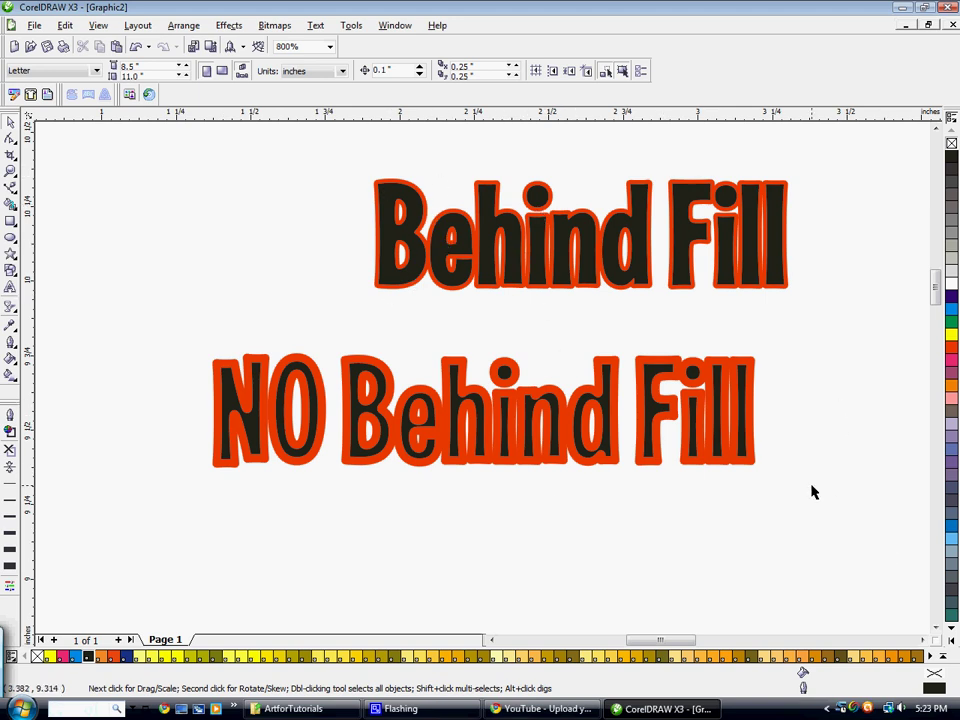
# - Copy Behind Fill's orange-red outline onto SCALE WITH IMAGE
pyautogui.scroll(-5, 884, 495)
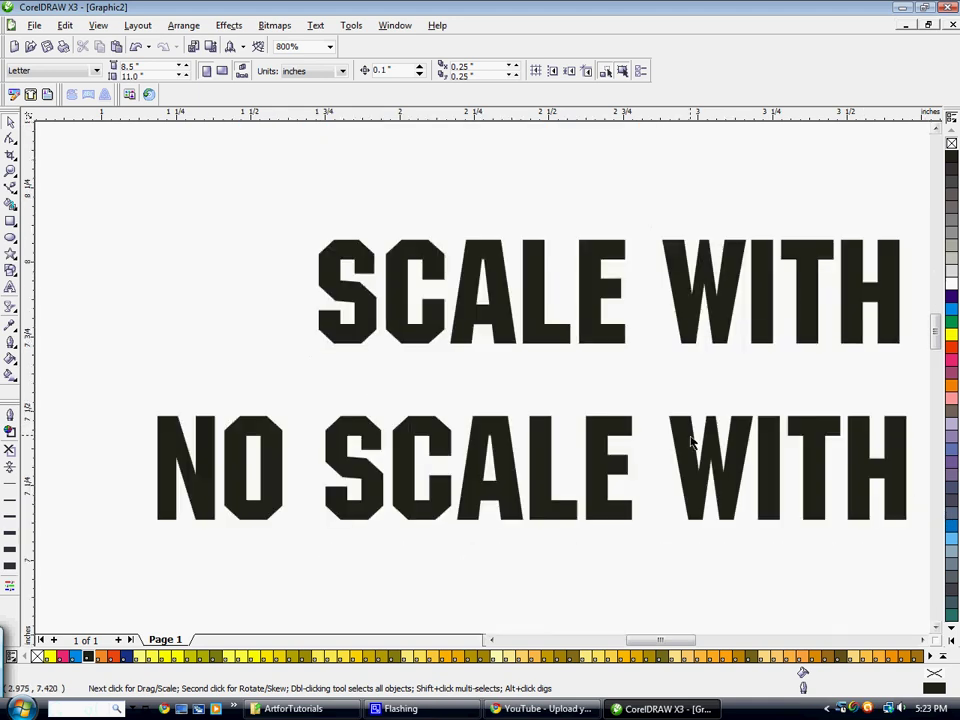
pyautogui.scroll(-1, 481, 383)
pyautogui.scroll(1, 468, 338)
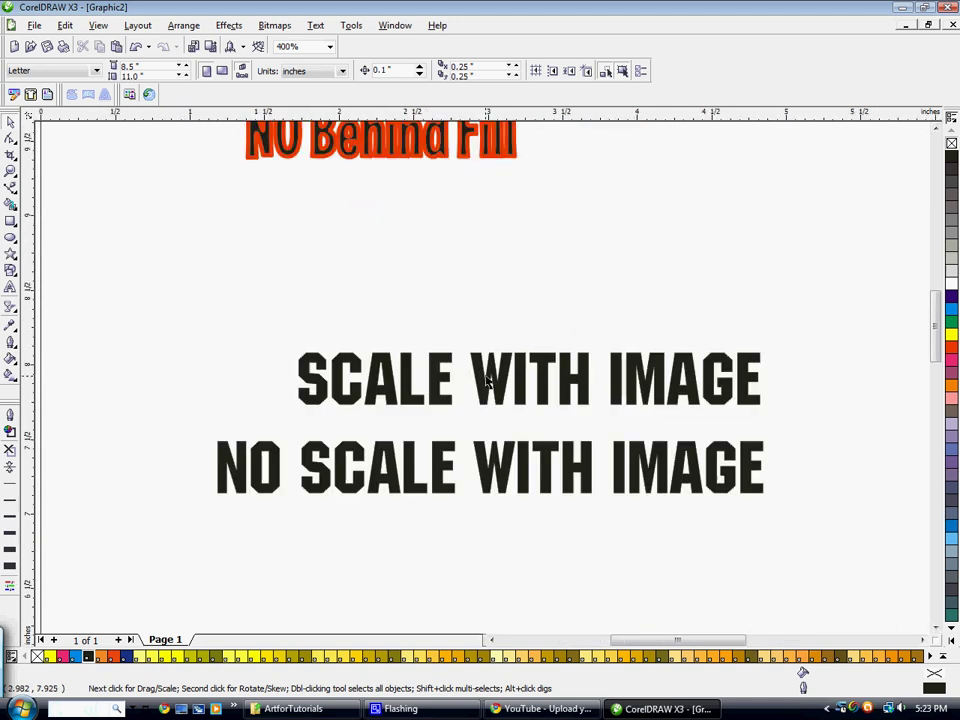
pyautogui.scroll(-2, 503, 284)
pyautogui.moveTo(466, 316); pyautogui.dragTo(485, 398)
pyautogui.click(512, 501)
# - Give SCALE WITH IMAGE's outline square caps, sharp miter corners and 4.0 pt width
pyautogui.scroll(2, 476, 439)
pyautogui.scroll(1, 476, 360)
pyautogui.scroll(-1, 500, 400)
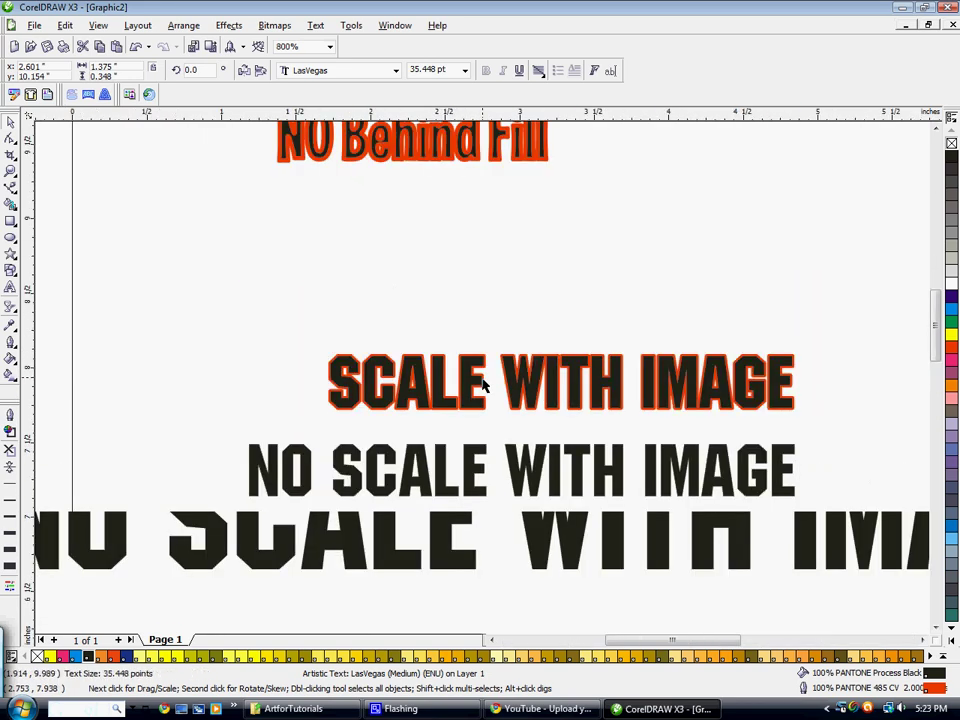
pyautogui.scroll(1, 563, 403)
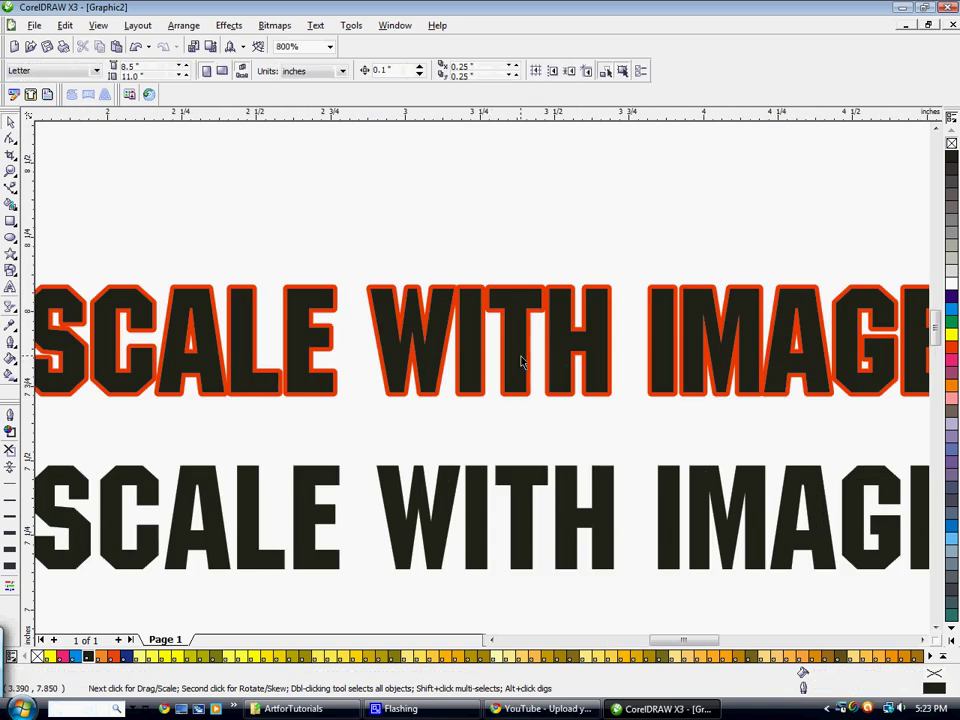
pyautogui.click(485, 340)
pyautogui.press('F12')
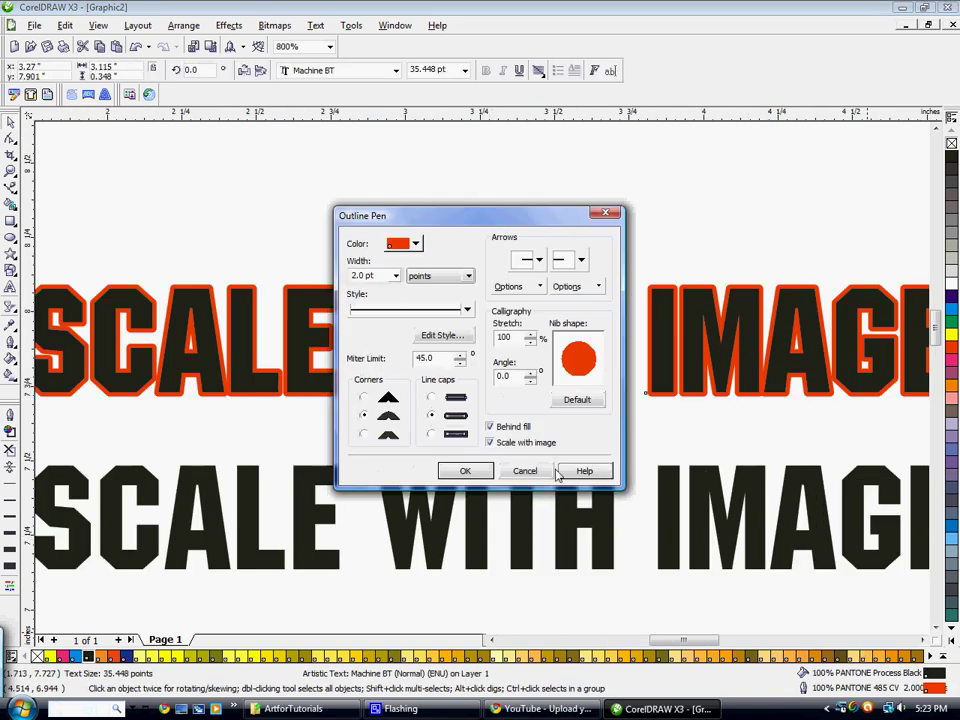
pyautogui.click(431, 434)
pyautogui.click(363, 397)
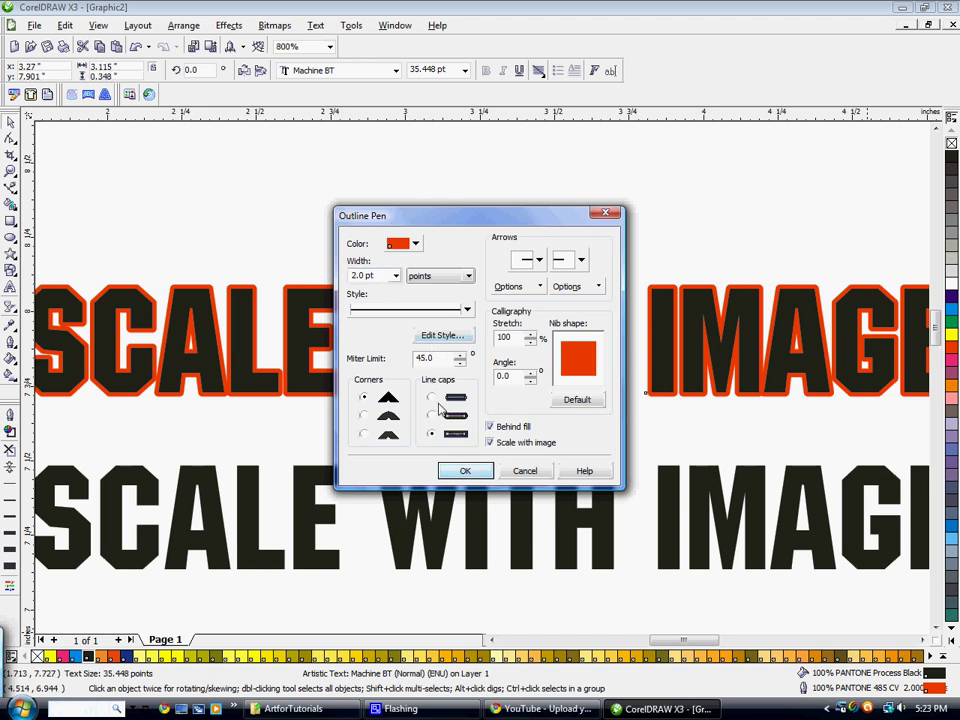
pyautogui.click(396, 276)
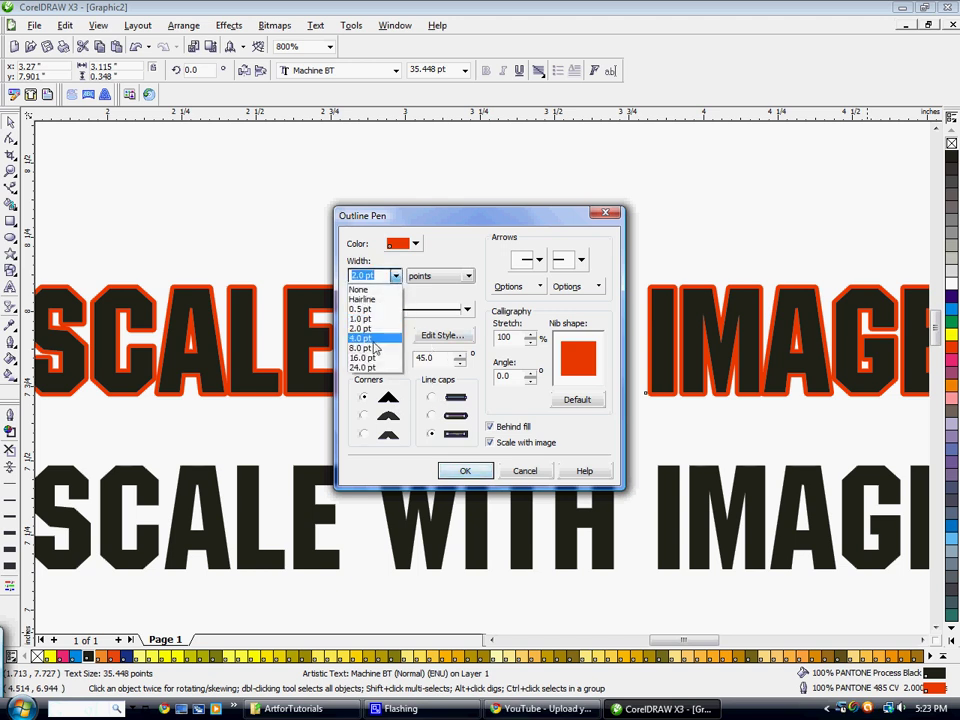
pyautogui.click(370, 338)
pyautogui.click(467, 471)
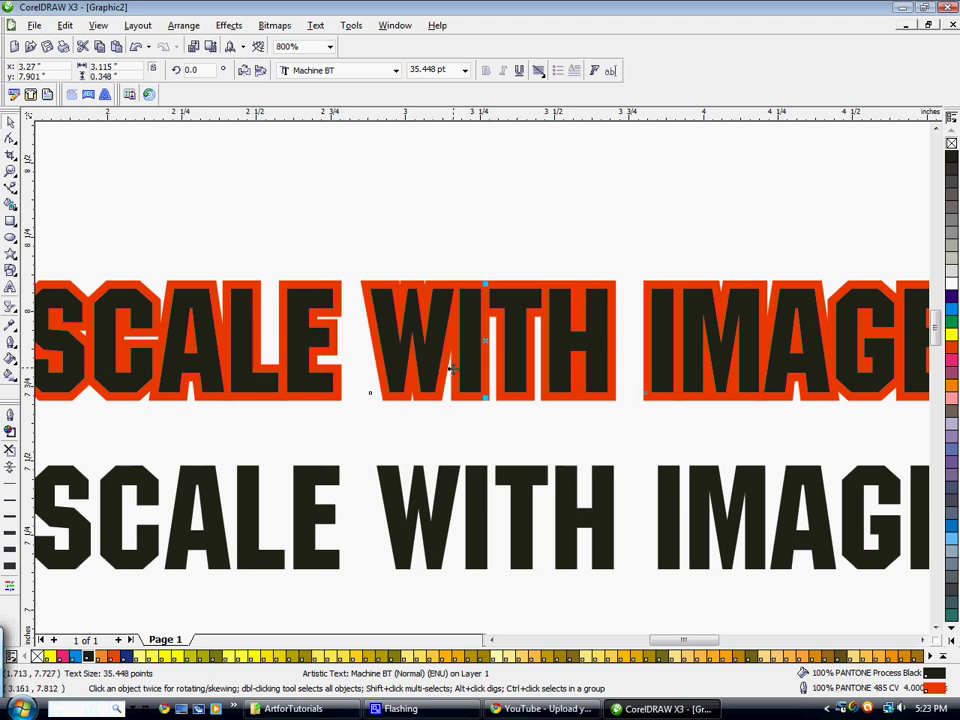
pyautogui.scroll(-2, 515, 393)
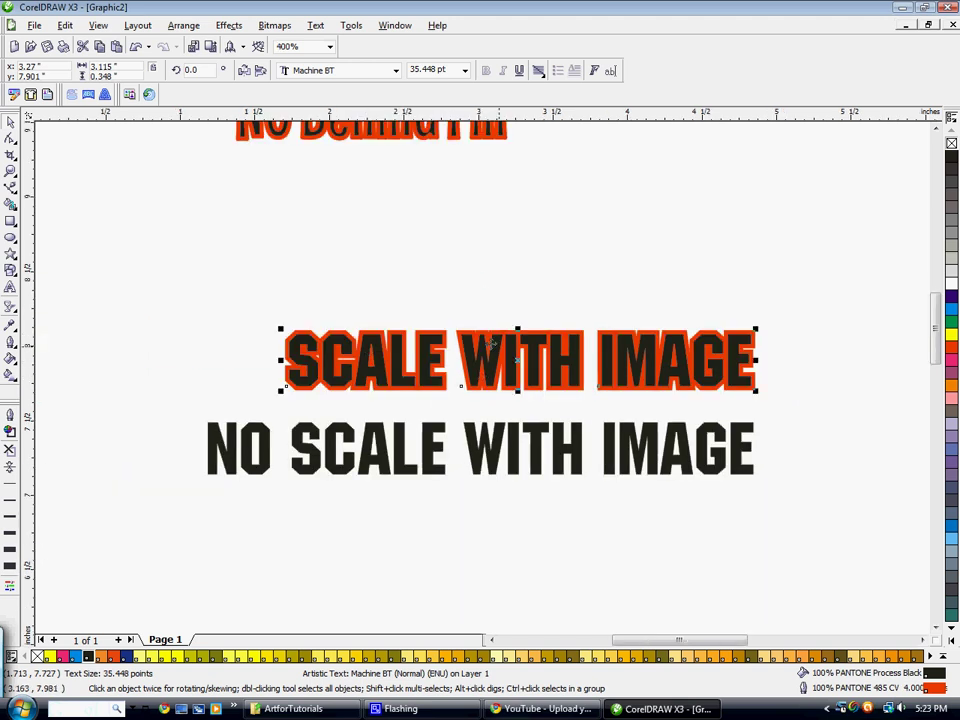
pyautogui.scroll(1, 515, 393)
# - Copy all properties onto NO SCALE WITH IMAGE and switch off its Scale with image outline option
pyautogui.scroll(-1, 511, 398)
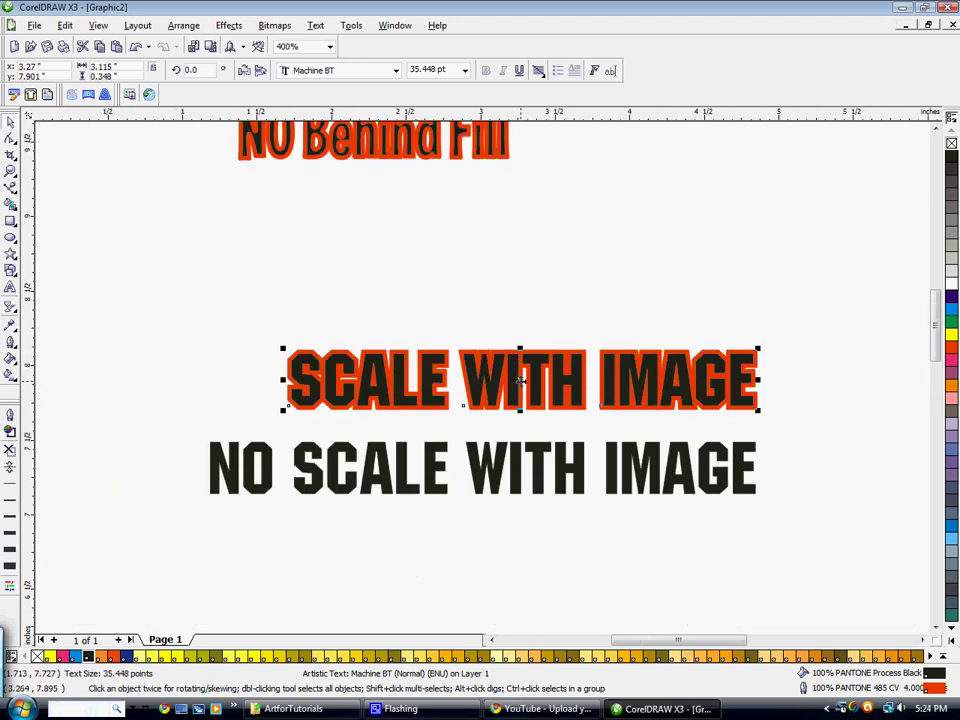
pyautogui.moveTo(488, 383); pyautogui.dragTo(478, 458)
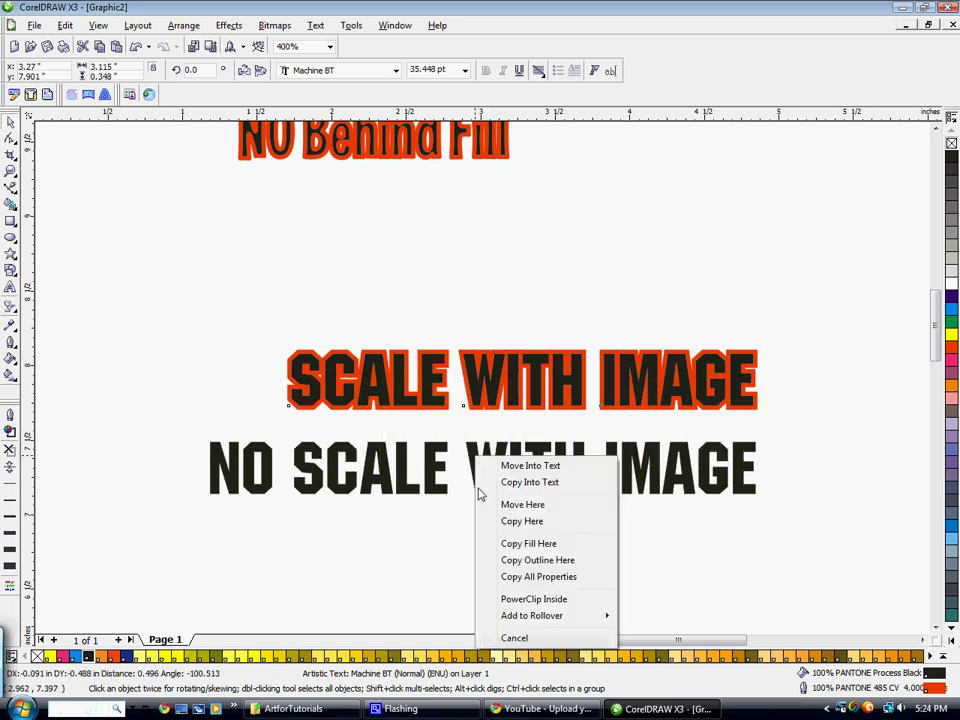
pyautogui.click(537, 577)
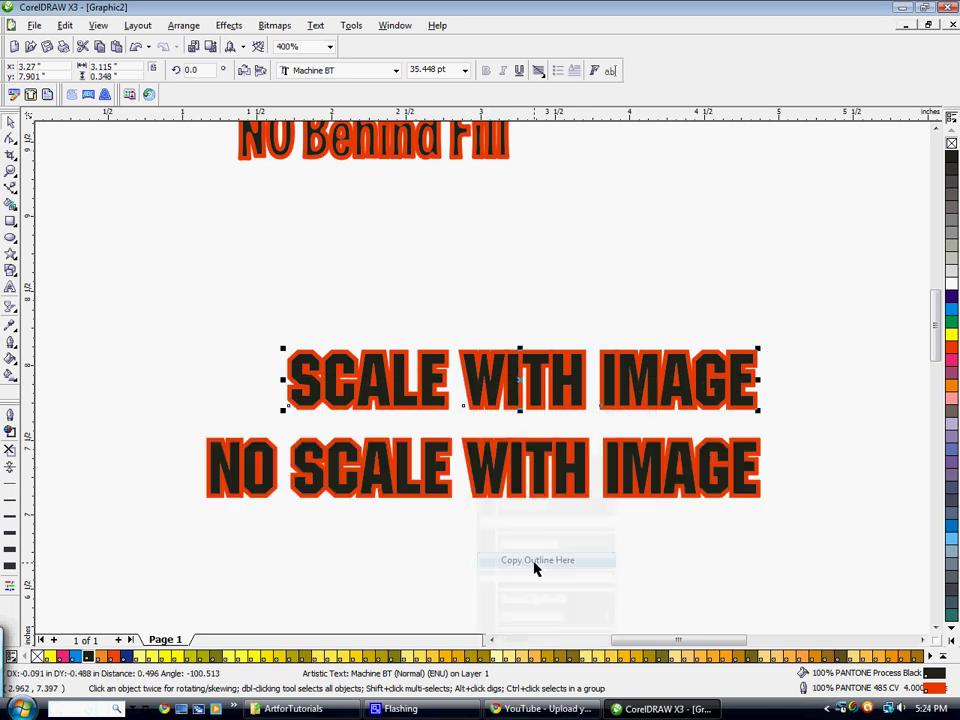
pyautogui.doubleClick(930, 688)
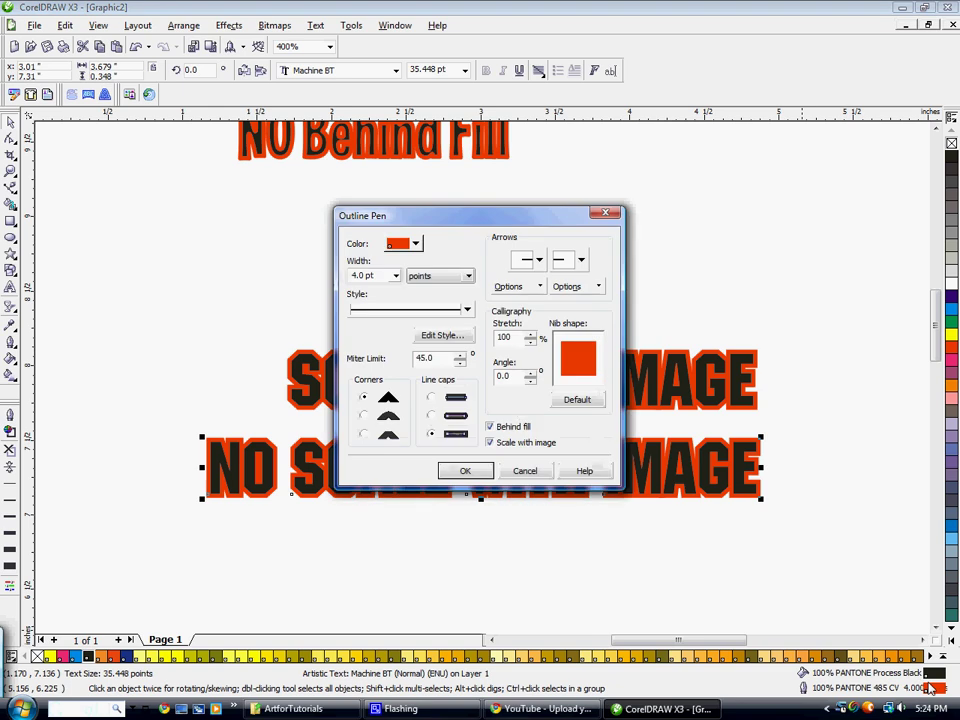
pyautogui.click(464, 470)
pyautogui.click(349, 435)
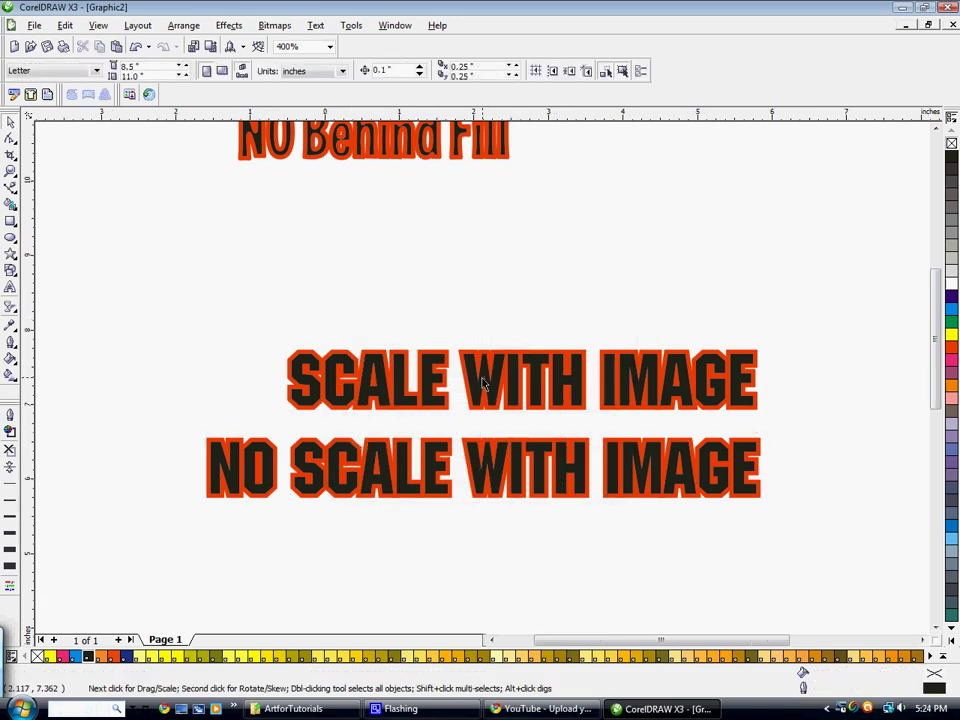
# - Scale both SCALE WITH IMAGE lines up about 178% to 64.291 pt and compare outlines
pyautogui.scroll(-1, 559, 481)
pyautogui.moveTo(369, 289); pyautogui.dragTo(668, 497)
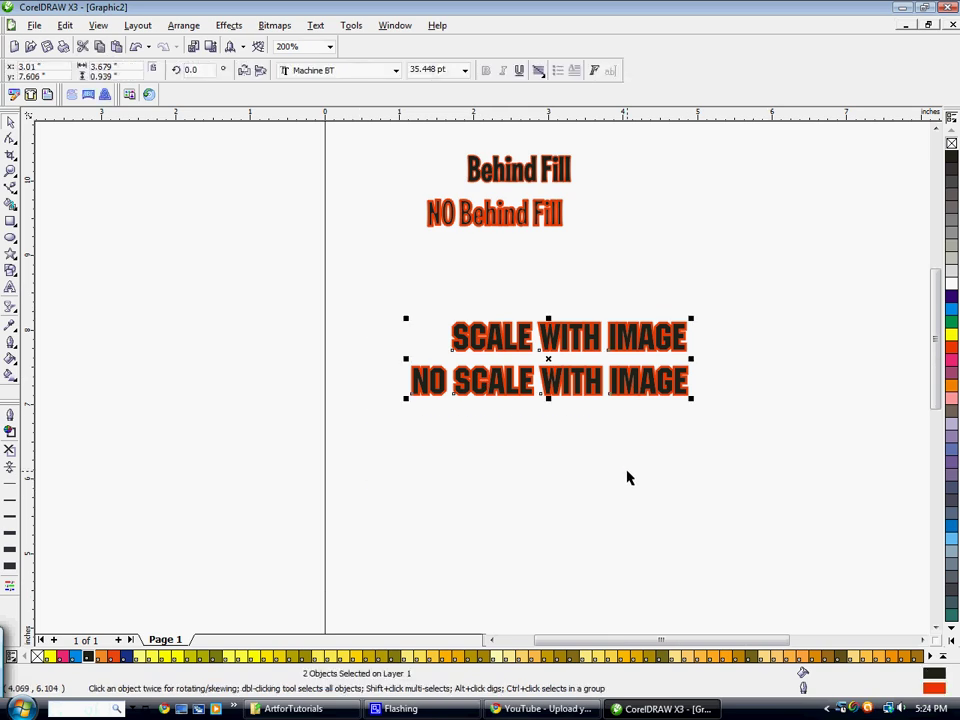
pyautogui.scroll(-1, 628, 478)
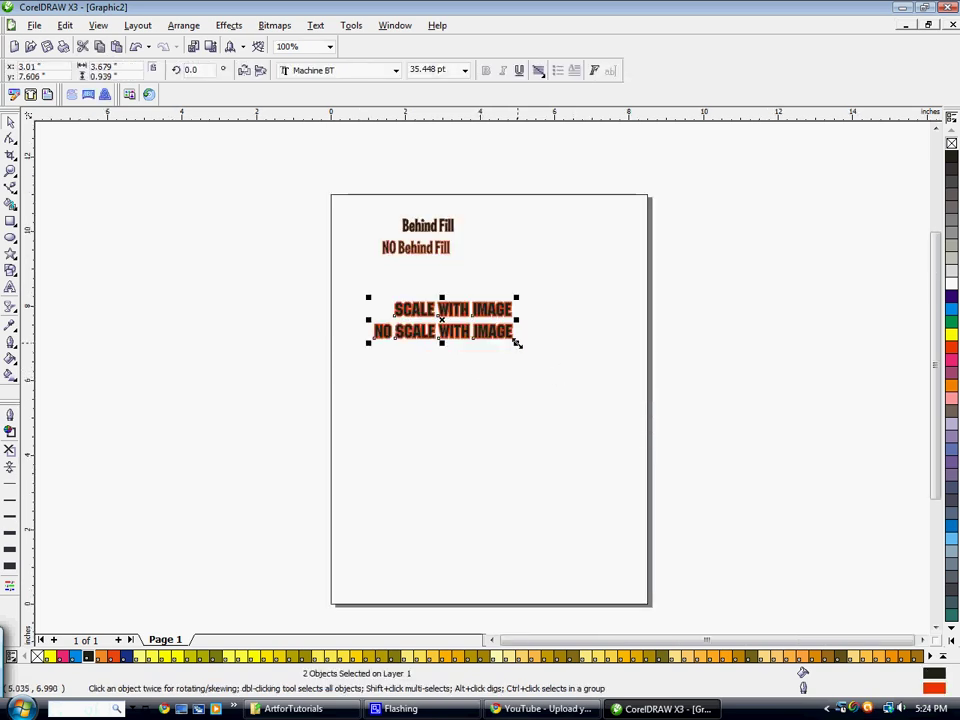
pyautogui.scroll(1, 481, 413)
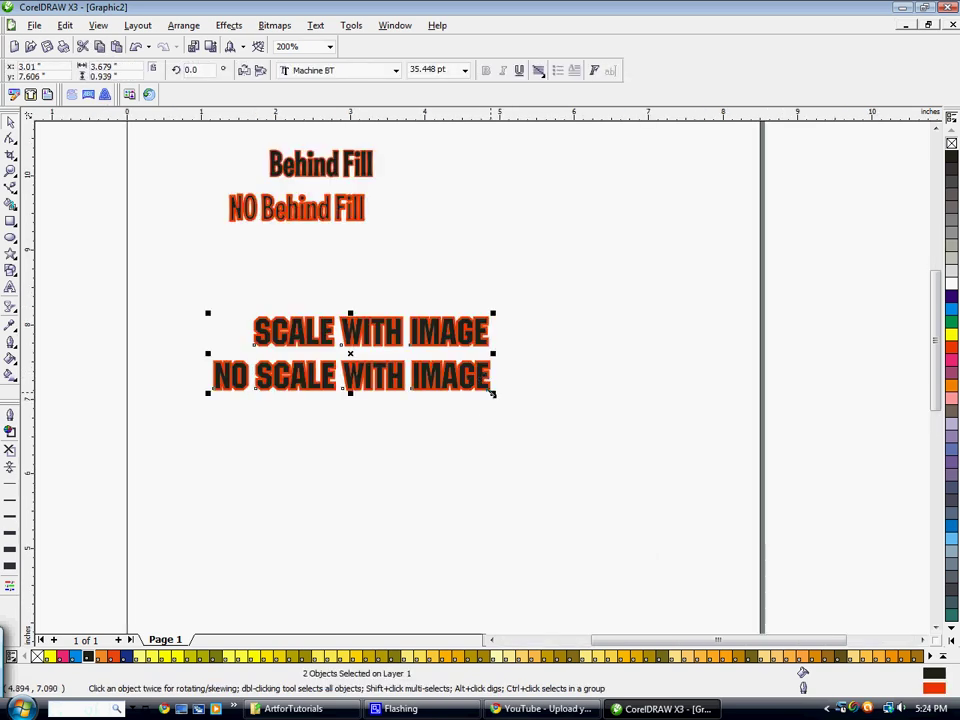
pyautogui.moveTo(492, 394); pyautogui.dragTo(712, 500)
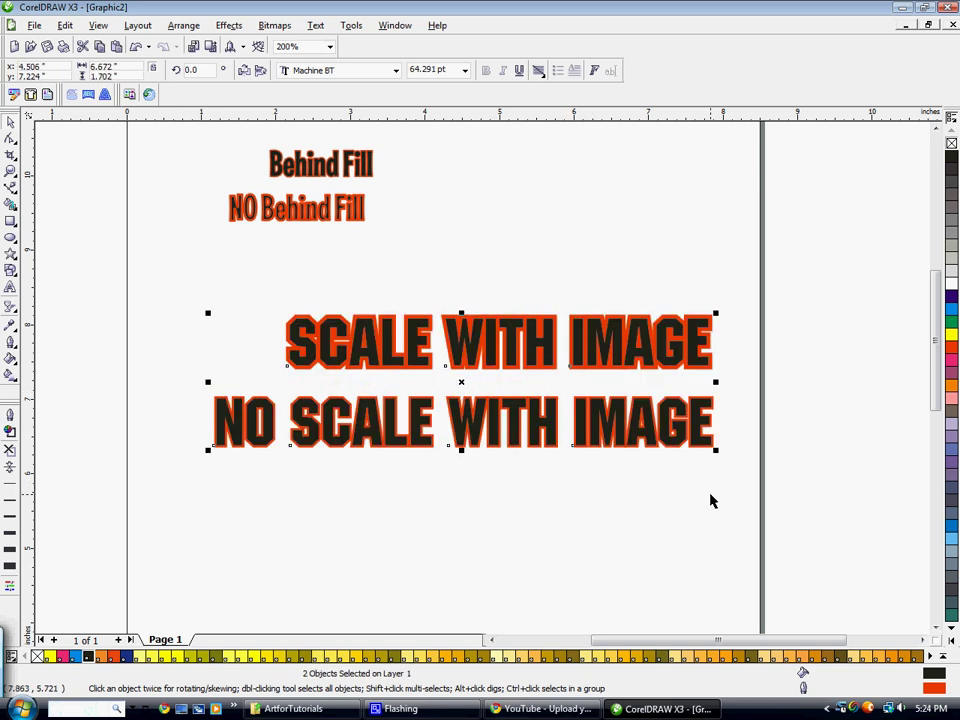
pyautogui.click(566, 510)
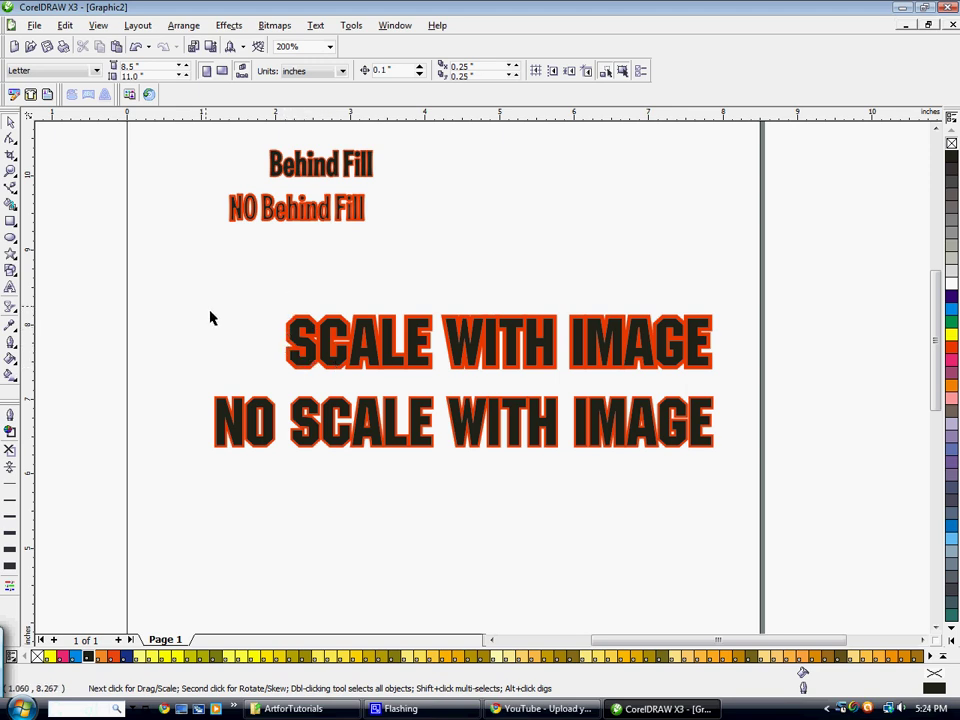
pyautogui.click(417, 347)
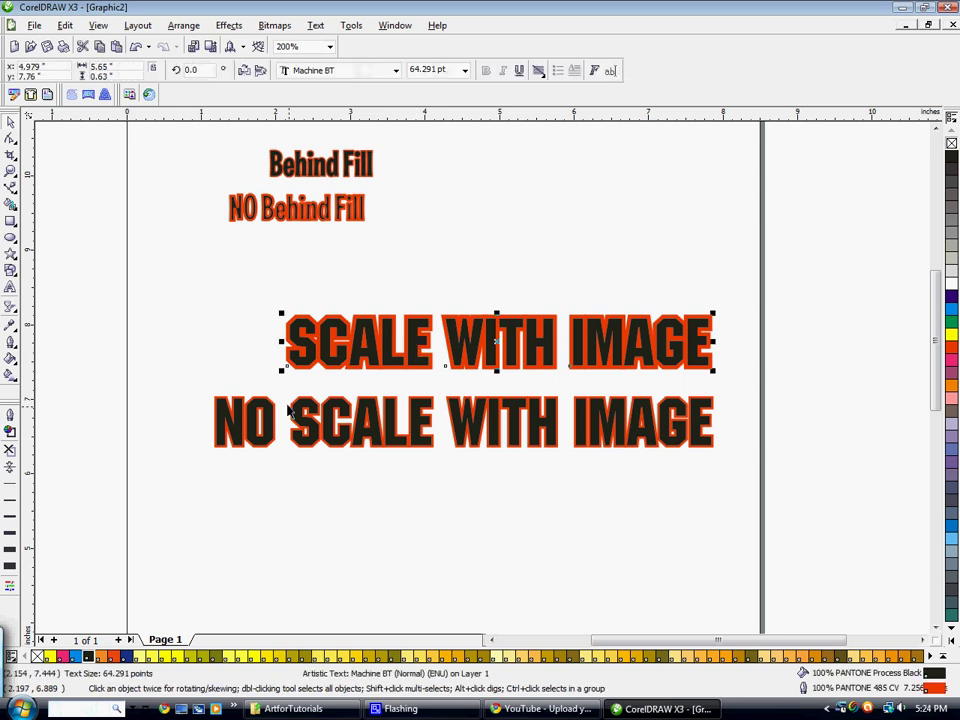
# - Compare the two outlines zoomed in, then delete the NO SCALE WITH IMAGE text
pyautogui.click(340, 436)
pyautogui.scroll(1, 395, 400)
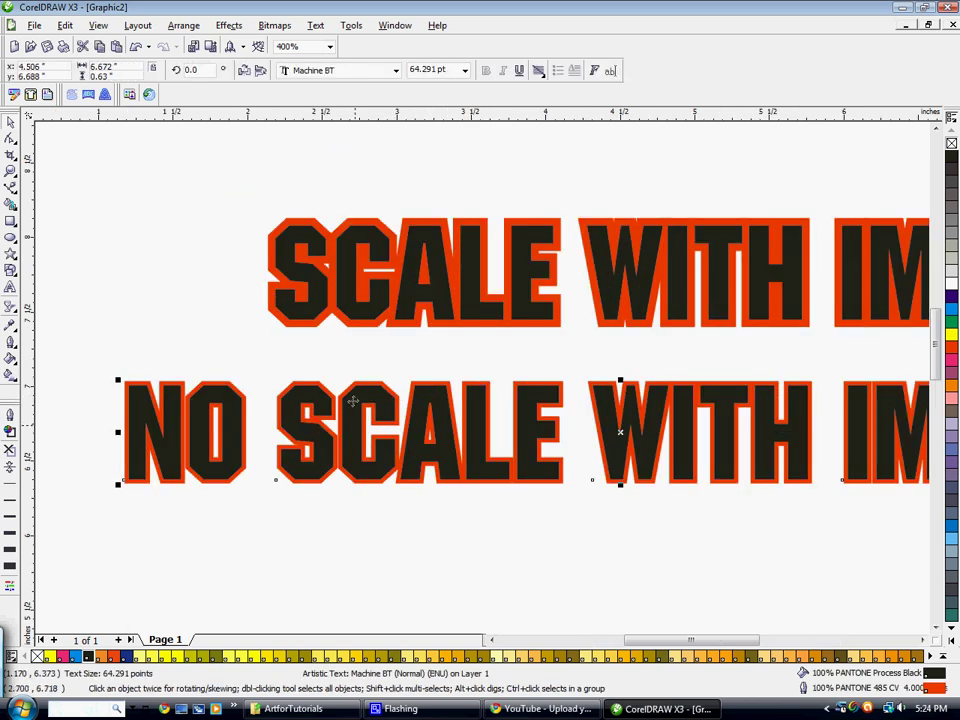
pyautogui.scroll(-1, 640, 330)
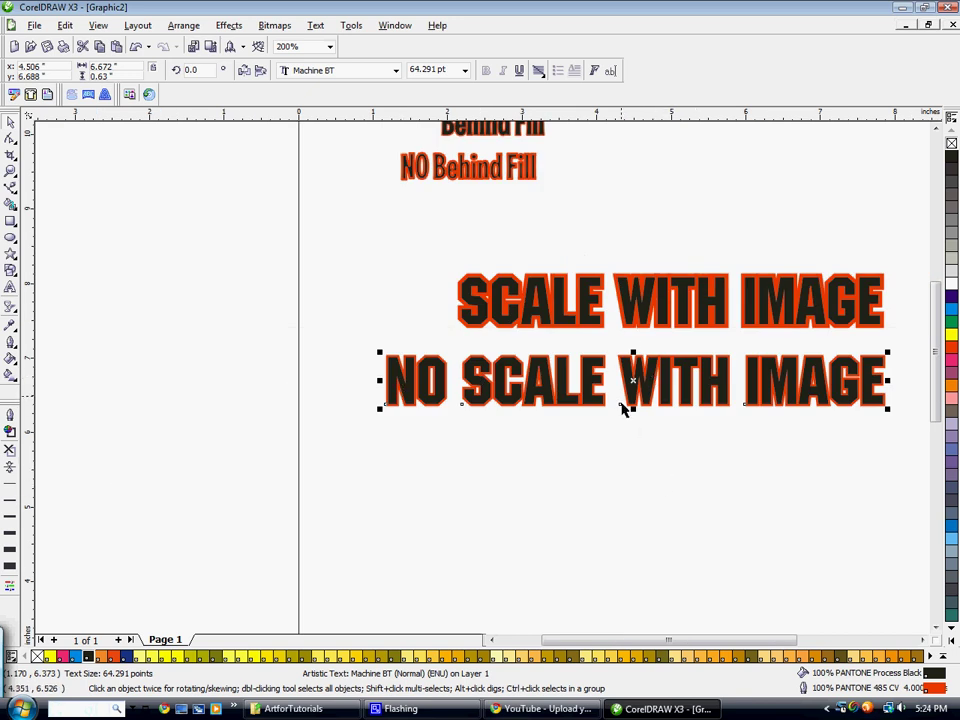
pyautogui.scroll(-2, 520, 335)
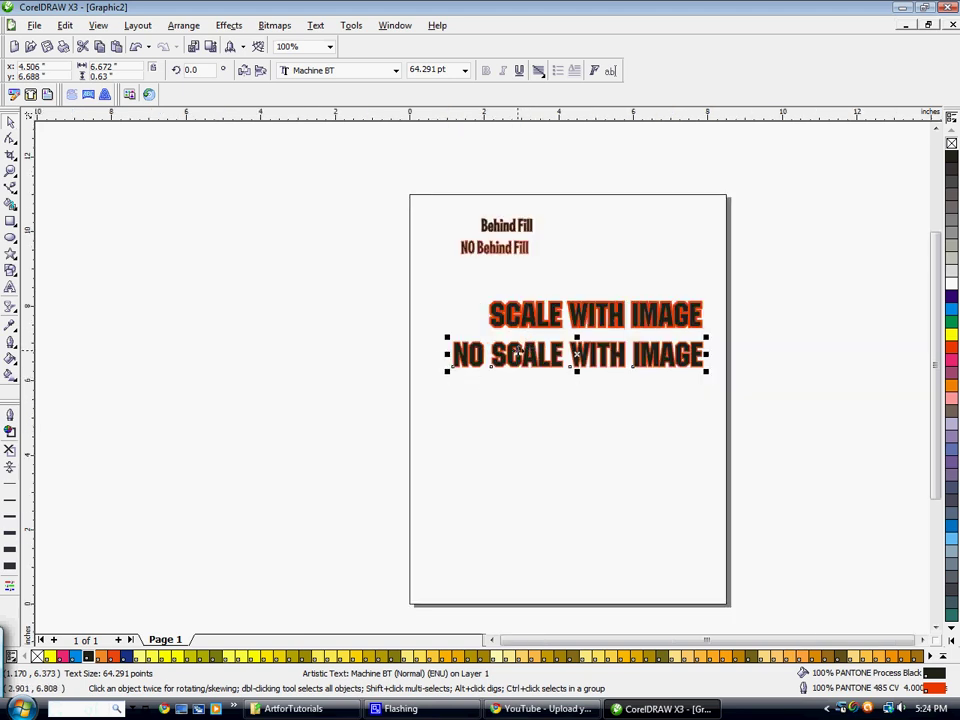
pyautogui.press('Delete')
# - Delete both Behind Fill sample texts and move the remaining text lower on the page
pyautogui.moveTo(418, 196); pyautogui.dragTo(588, 268)
pyautogui.press('Delete')
pyautogui.moveTo(549, 323); pyautogui.dragTo(527, 376)
pyautogui.scroll(2, 617, 392)
# - Replace the SCALE WITH IMAGE wording with 'FREELANCE FRIDGE'
pyautogui.doubleClick(451, 360)
pyautogui.tripleClick(460, 358)
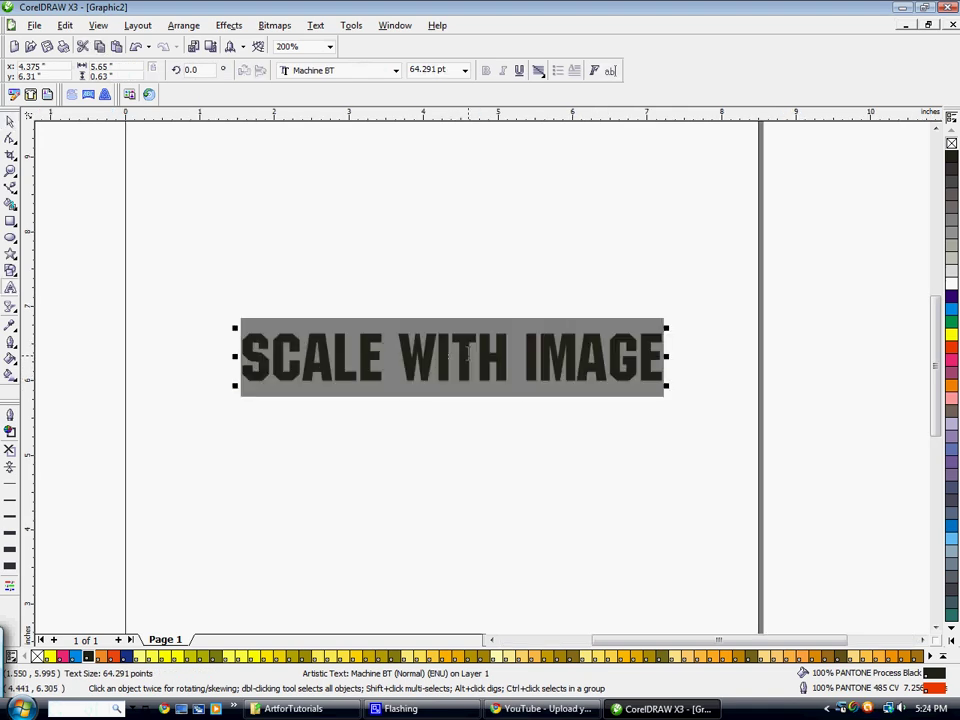
pyautogui.write('FR')
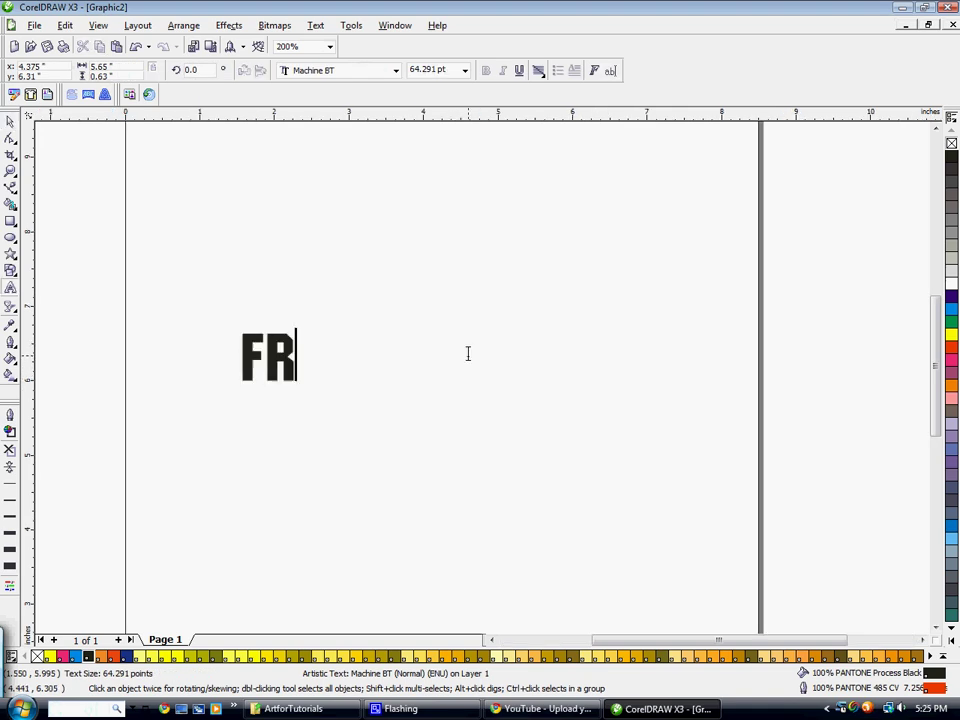
pyautogui.write('EELANCE')
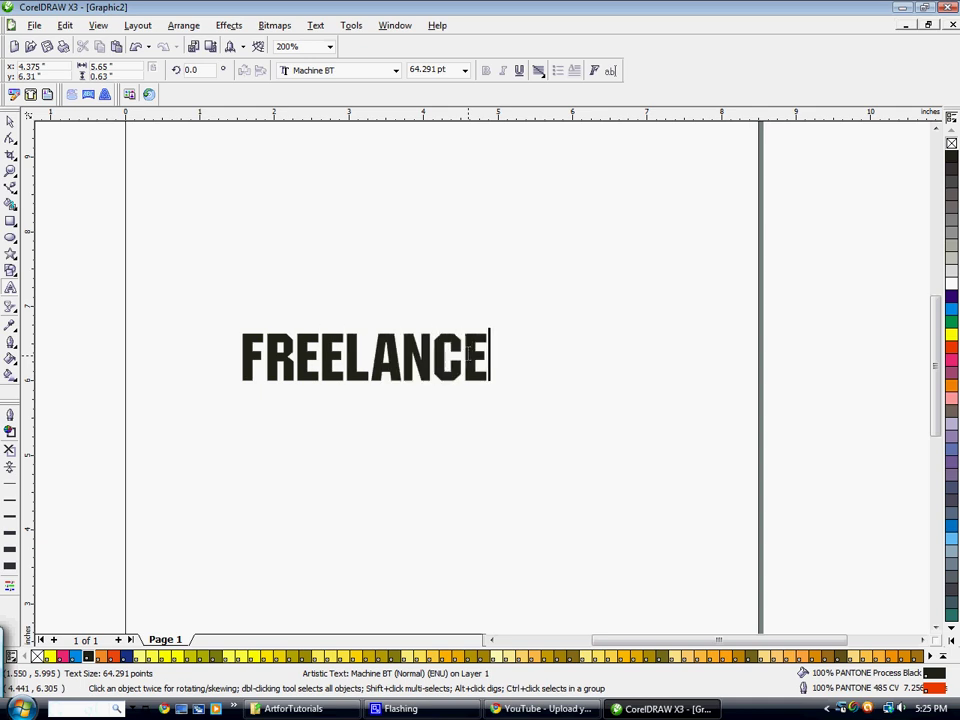
pyautogui.write(' FRIDGE')
pyautogui.click(10, 121)
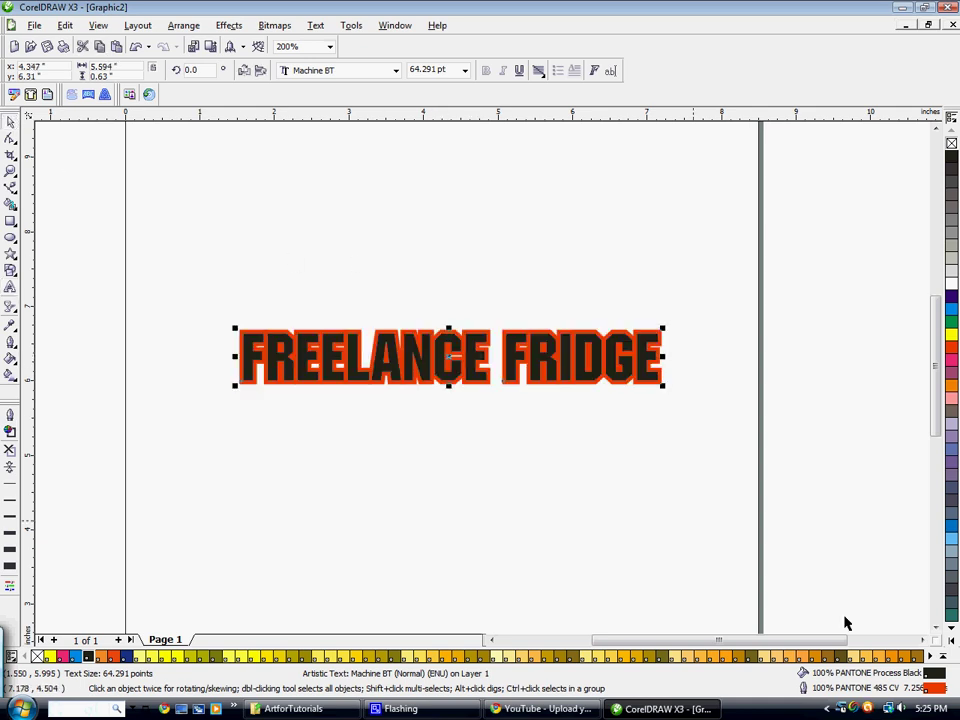
# - Change the FREELANCE FRIDGE outline colour to PANTONE Process Black
pyautogui.doubleClick(935, 688)
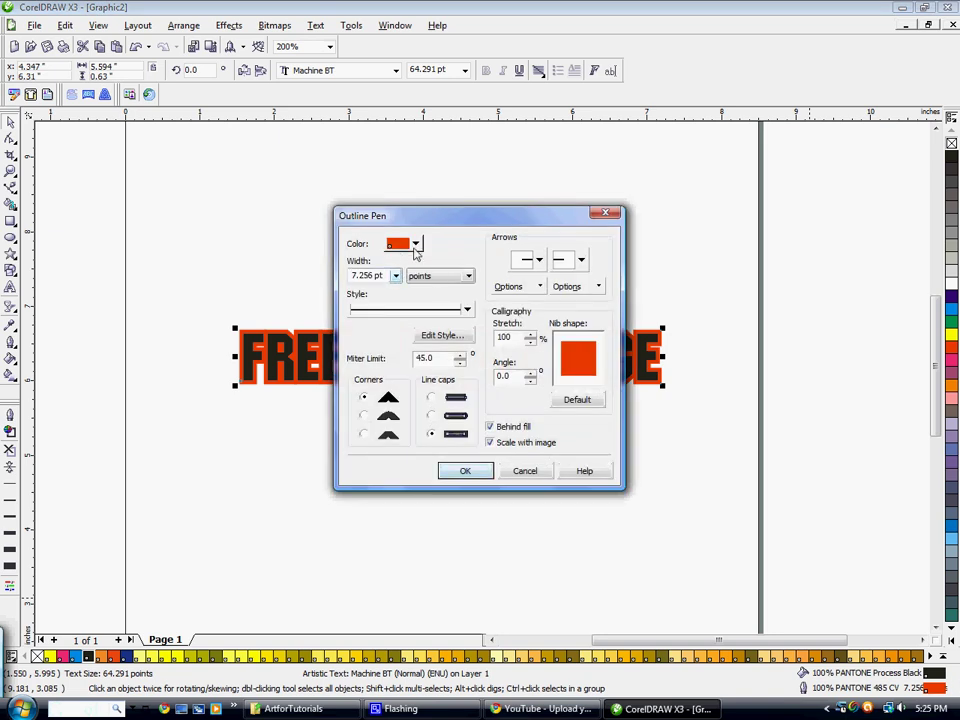
pyautogui.click(415, 244)
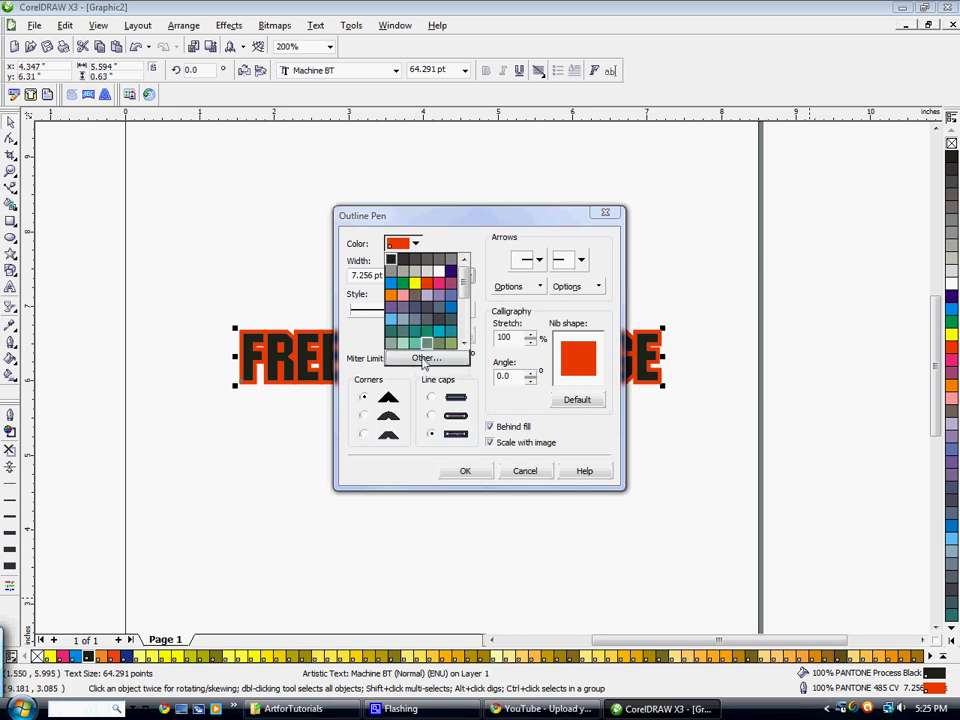
pyautogui.click(398, 244)
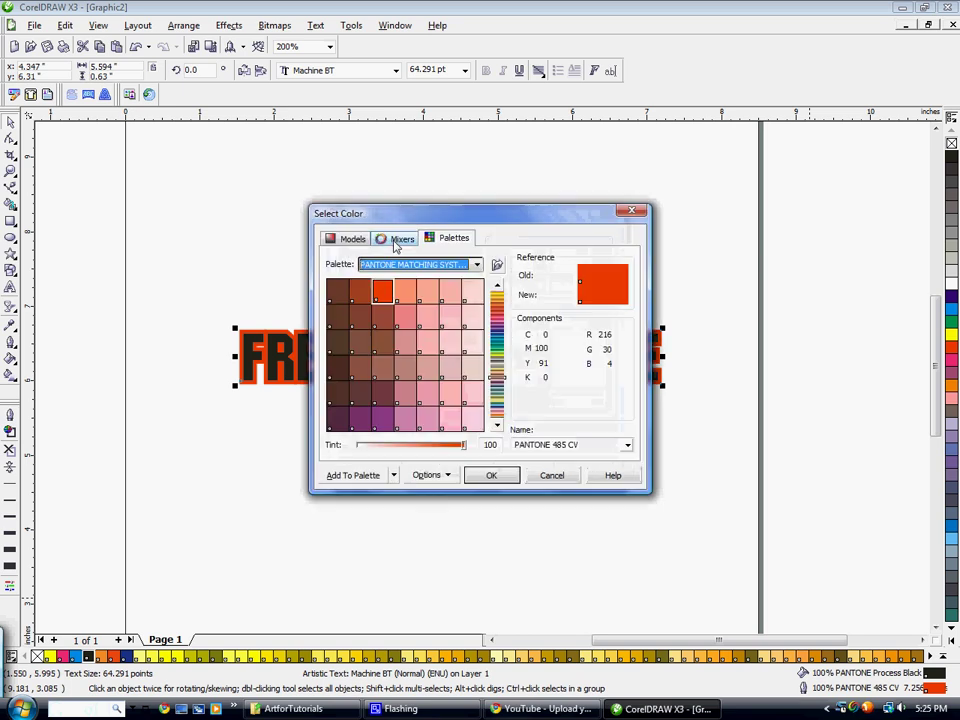
pyautogui.scroll(5, 413, 293)
pyautogui.click(413, 293)
pyautogui.click(491, 475)
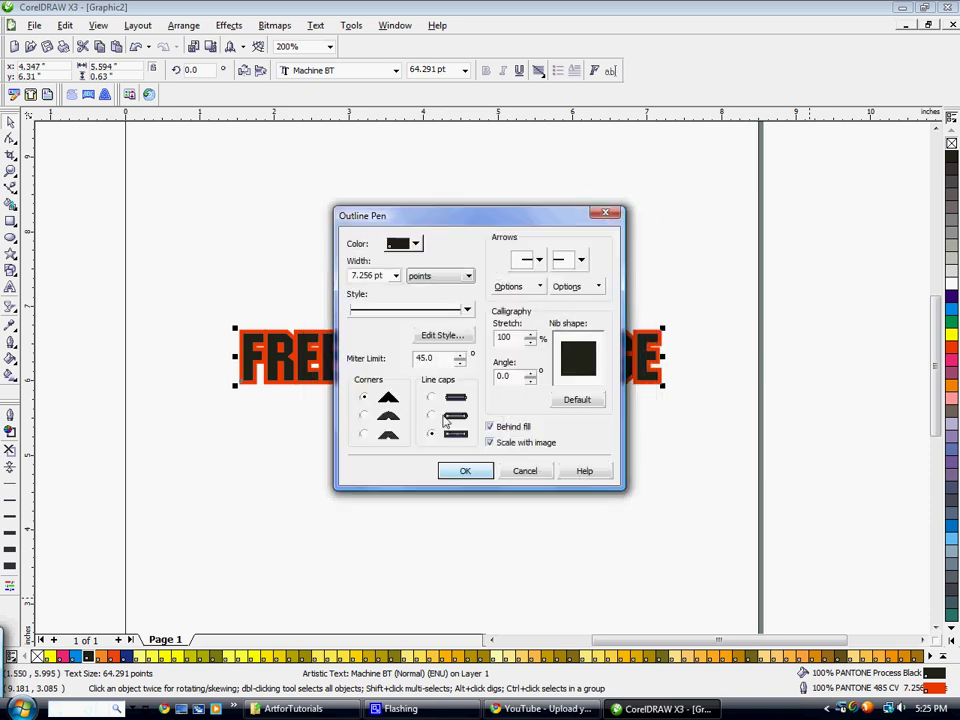
pyautogui.click(466, 471)
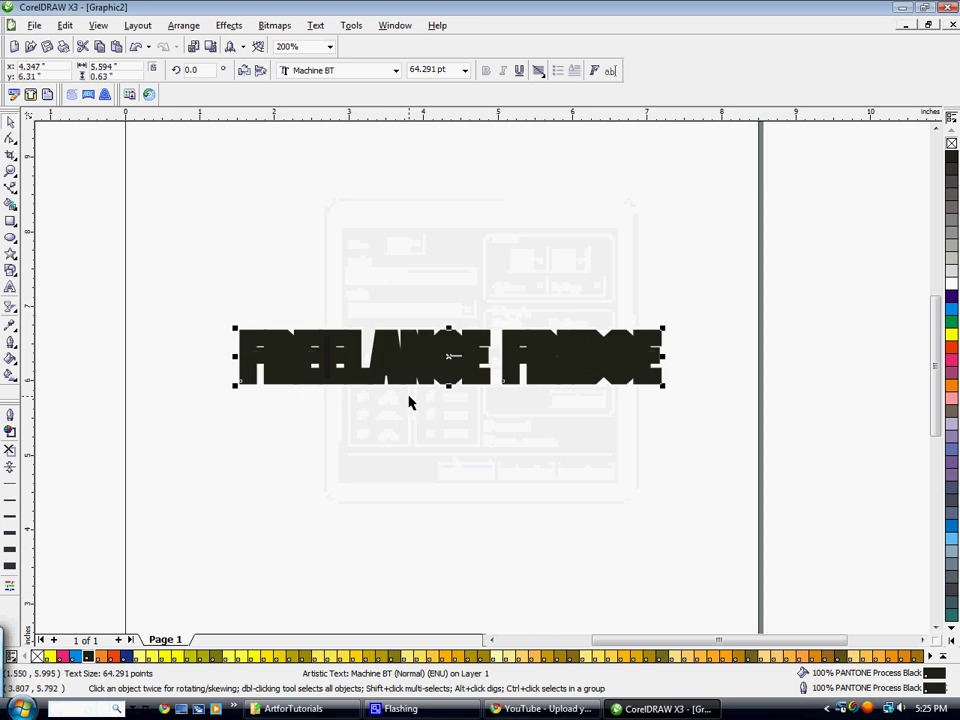
# - Fill FREELANCE FRIDGE with PANTONE Process Cyan
pyautogui.click(75, 657)
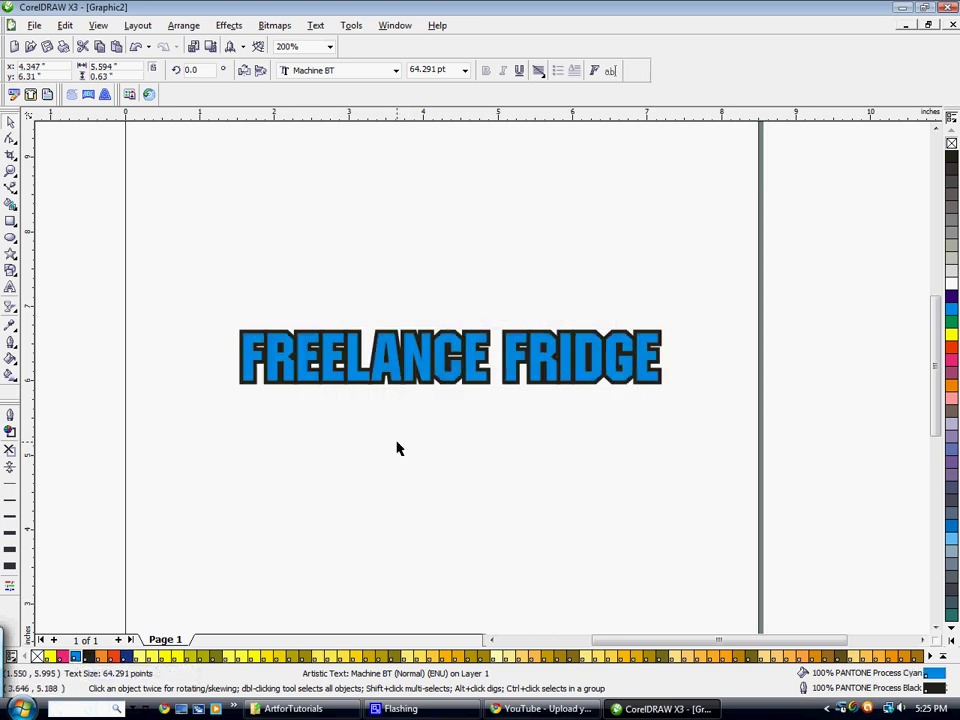
pyautogui.press('Escape')
pyautogui.scroll(2, 468, 334)
pyautogui.scroll(-3, 480, 380)
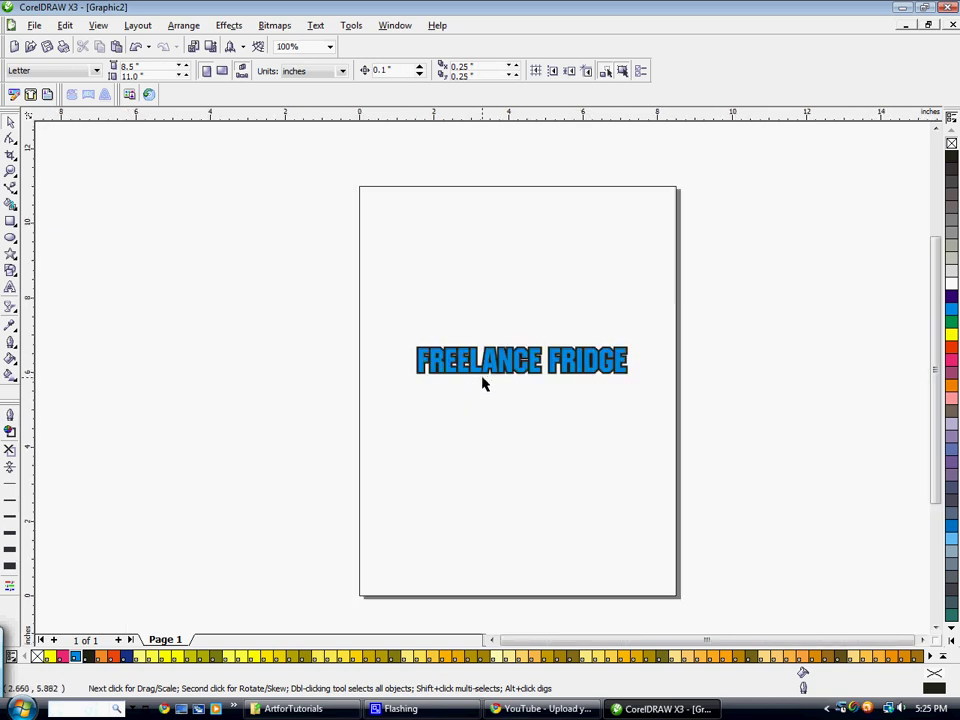
pyautogui.scroll(1, 478, 387)
# - Enlarge the text to about 73.5 pt and nudge it slightly left and up
pyautogui.click(540, 350)
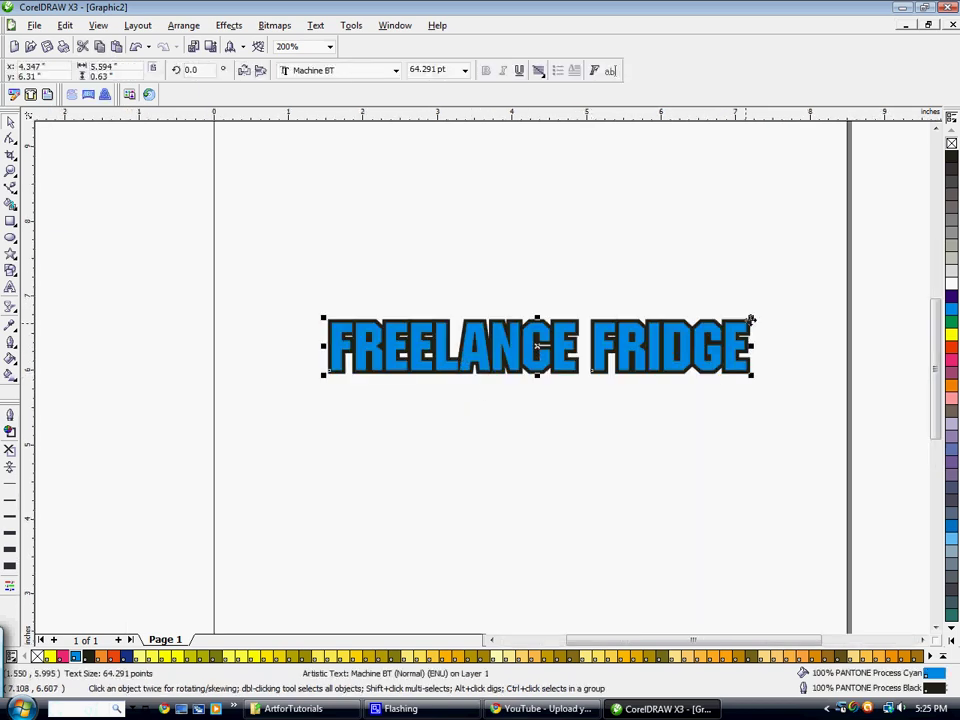
pyautogui.moveTo(750, 318); pyautogui.dragTo(769, 305)
pyautogui.press('Escape')
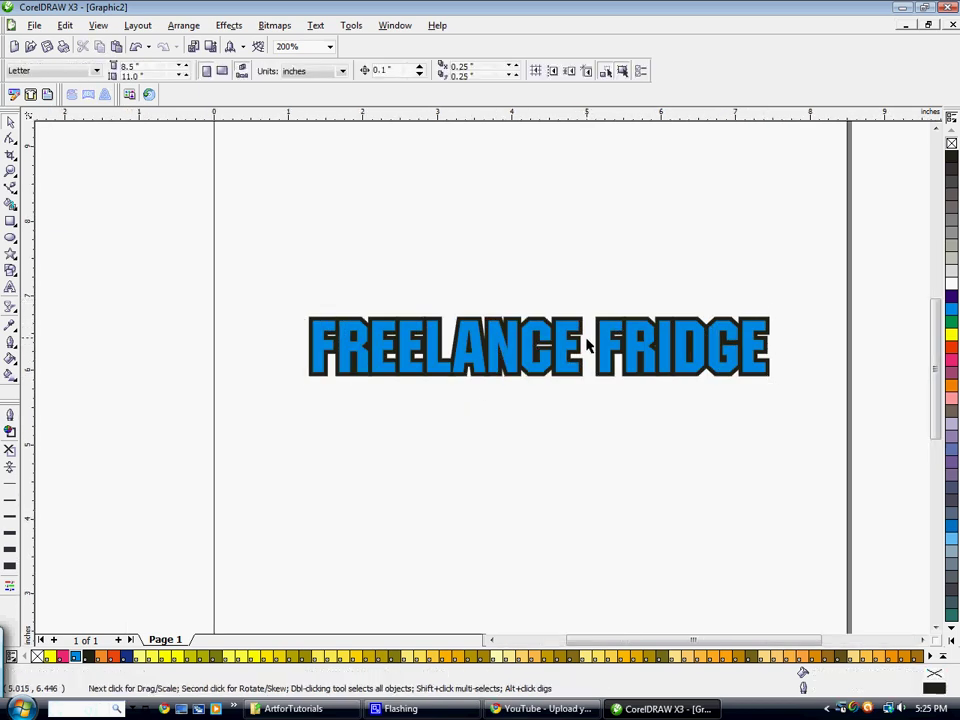
pyautogui.moveTo(558, 356); pyautogui.dragTo(534, 351)
pyautogui.press('Escape')
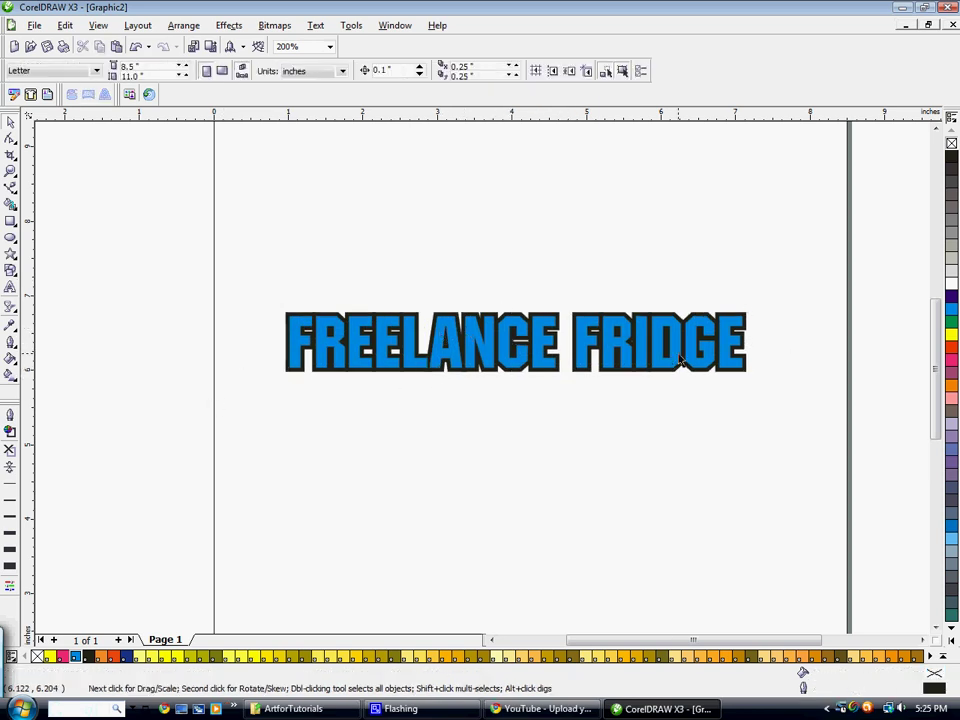
pyautogui.click(634, 368)
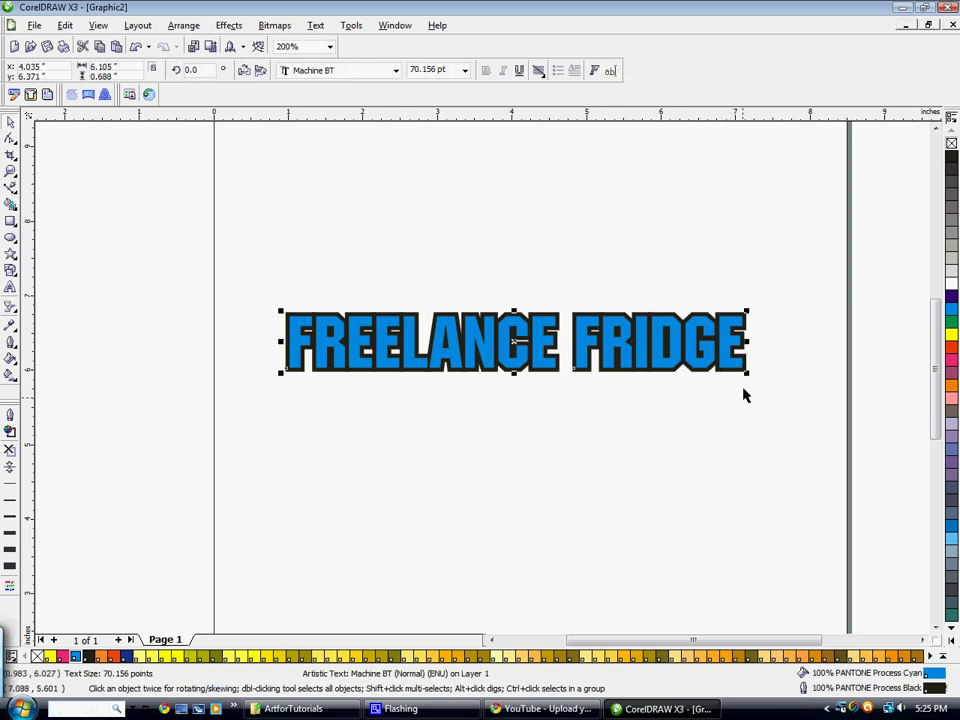
pyautogui.moveTo(750, 386); pyautogui.dragTo(771, 388)
pyautogui.click(716, 436)
pyautogui.click(503, 340)
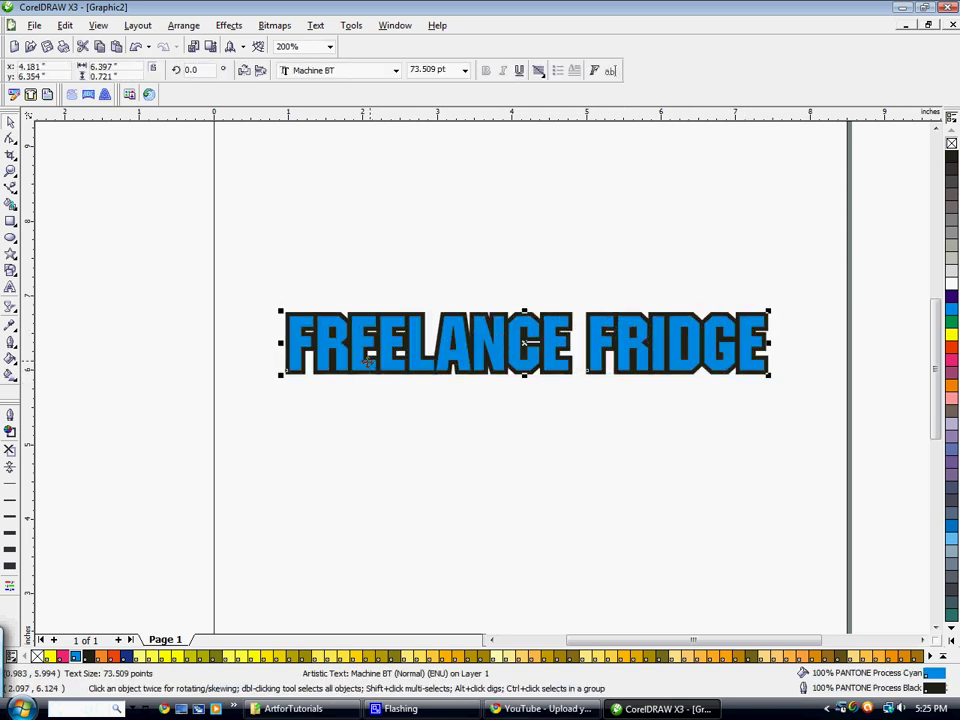
pyautogui.click(134, 26)
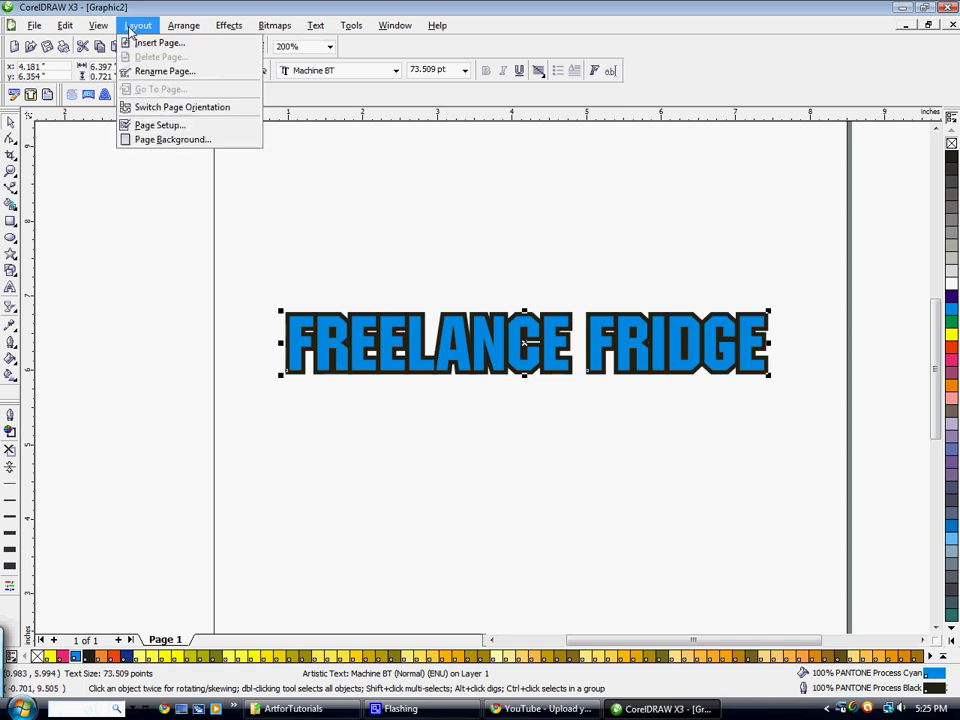
pyautogui.click(133, 27)
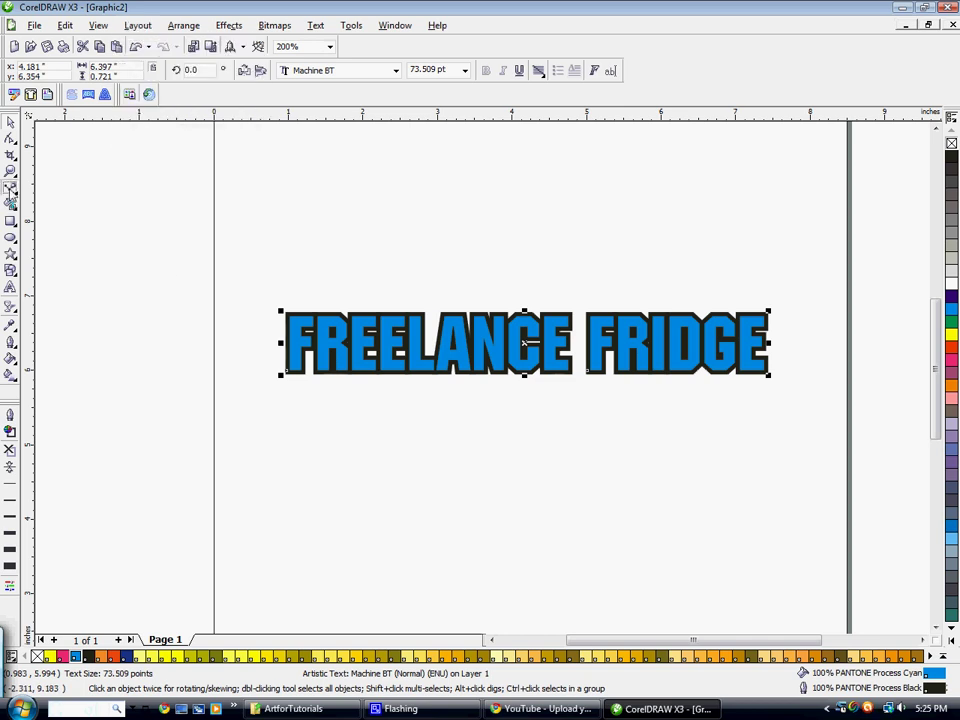
# - Draw a closed freehand loop around the lower half of FREELANCE FRIDGE
pyautogui.moveTo(10, 189); pyautogui.dragTo(36, 196)
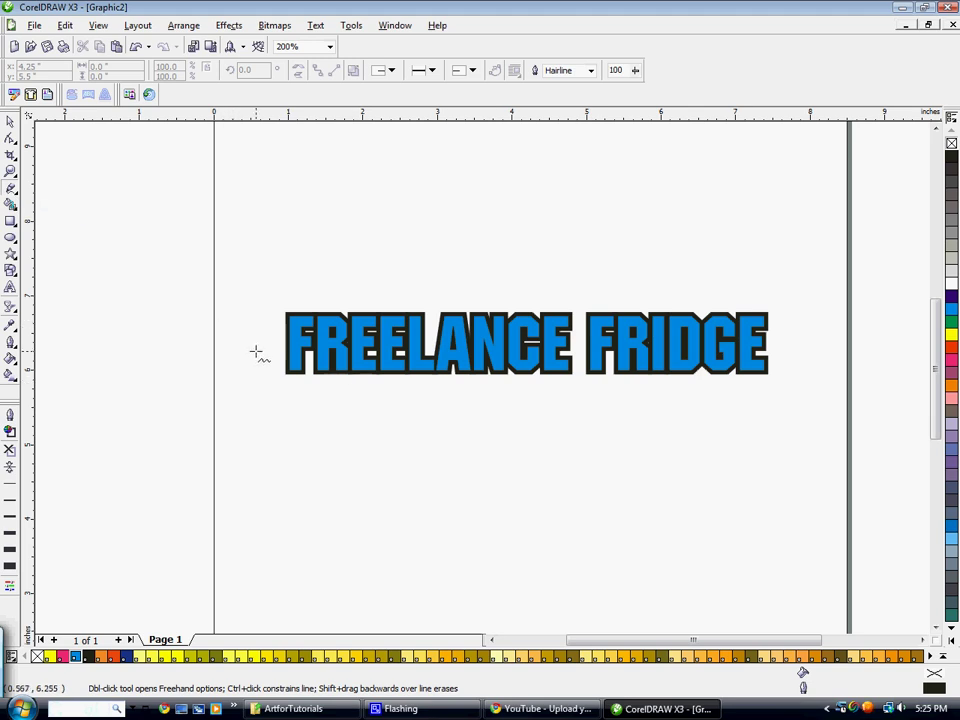
pyautogui.moveTo(254, 350)
pyautogui.mouseDown()
pyautogui.moveTo(483, 360)
pyautogui.moveTo(546, 347)
pyautogui.moveTo(762, 349)
pyautogui.moveTo(793, 355)
pyautogui.moveTo(805, 378)
pyautogui.moveTo(789, 415)
pyautogui.moveTo(701, 446)
pyautogui.moveTo(530, 453)
pyautogui.moveTo(315, 417)
pyautogui.moveTo(277, 401)
pyautogui.moveTo(252, 352)
pyautogui.mouseUp()
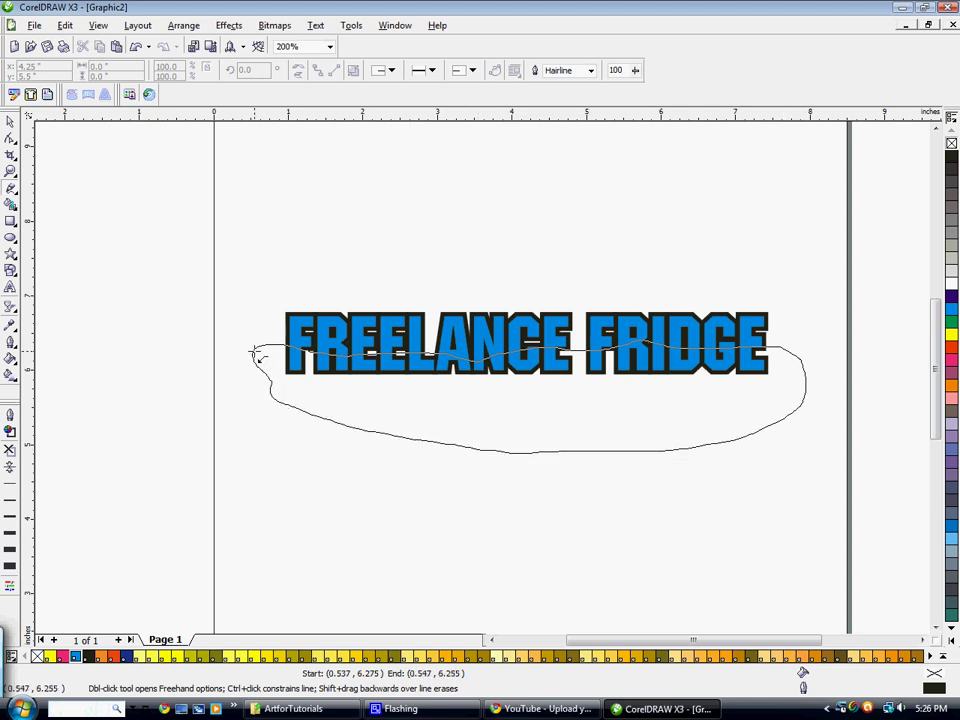
pyautogui.moveTo(256, 355); pyautogui.dragTo(255, 350)
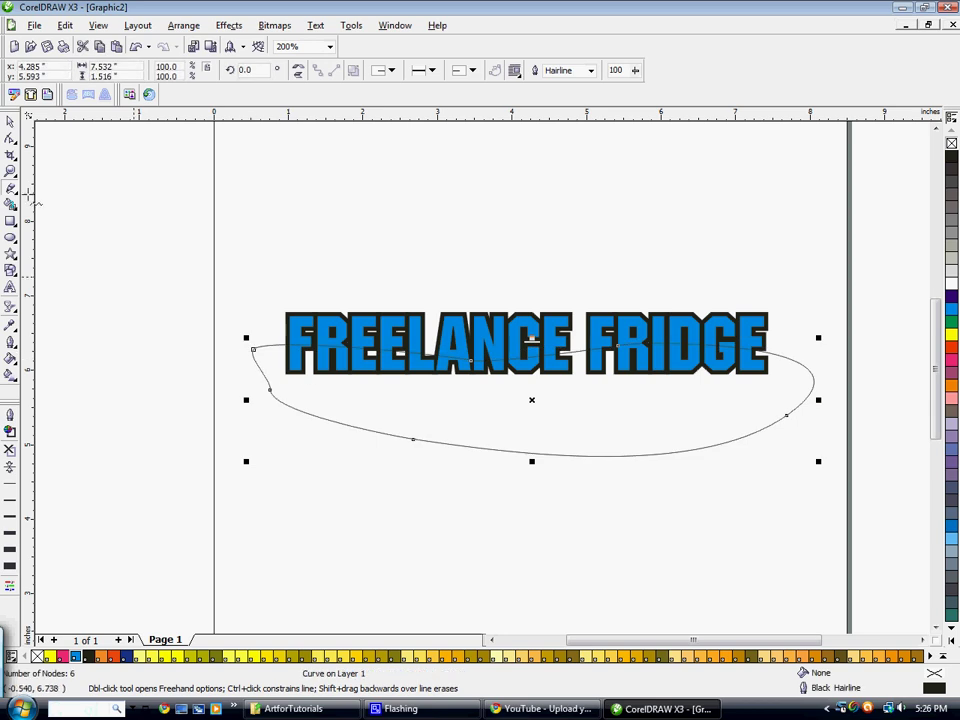
# - Try a red fill on the loop, then undo it so it stays unfilled
pyautogui.press('space')
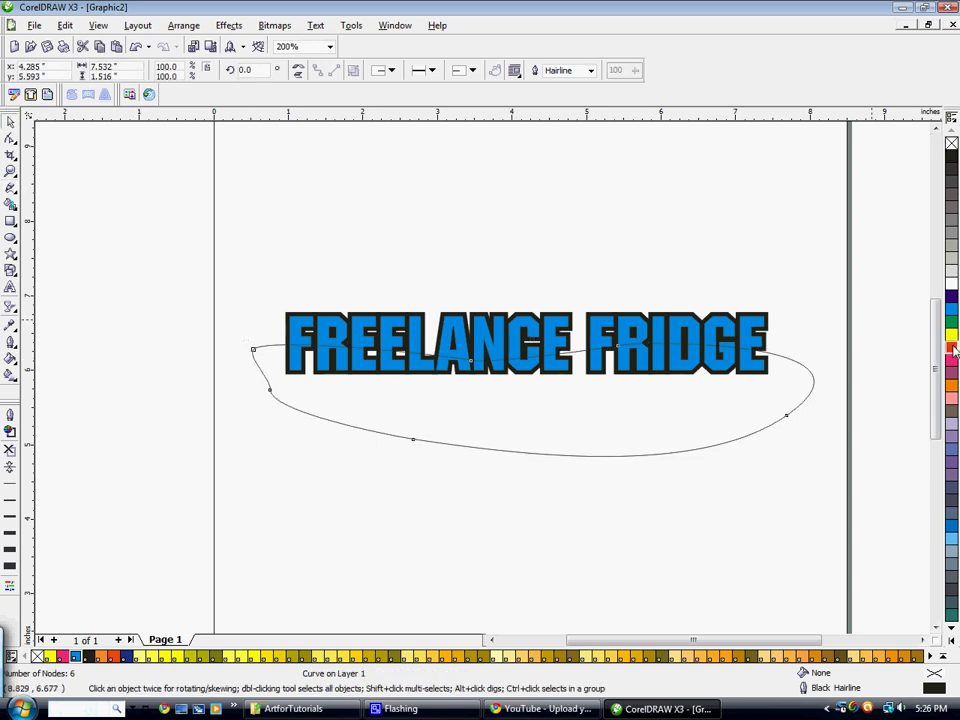
pyautogui.moveTo(951, 346); pyautogui.dragTo(678, 415)
pyautogui.hotkey('ctrl', 'z')
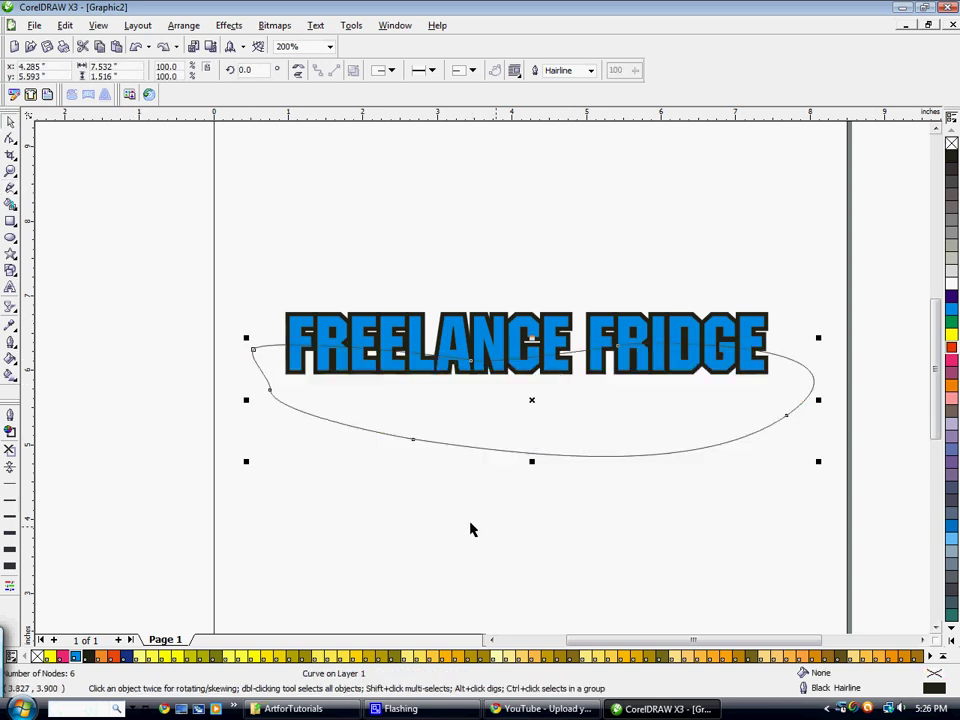
pyautogui.press('Escape')
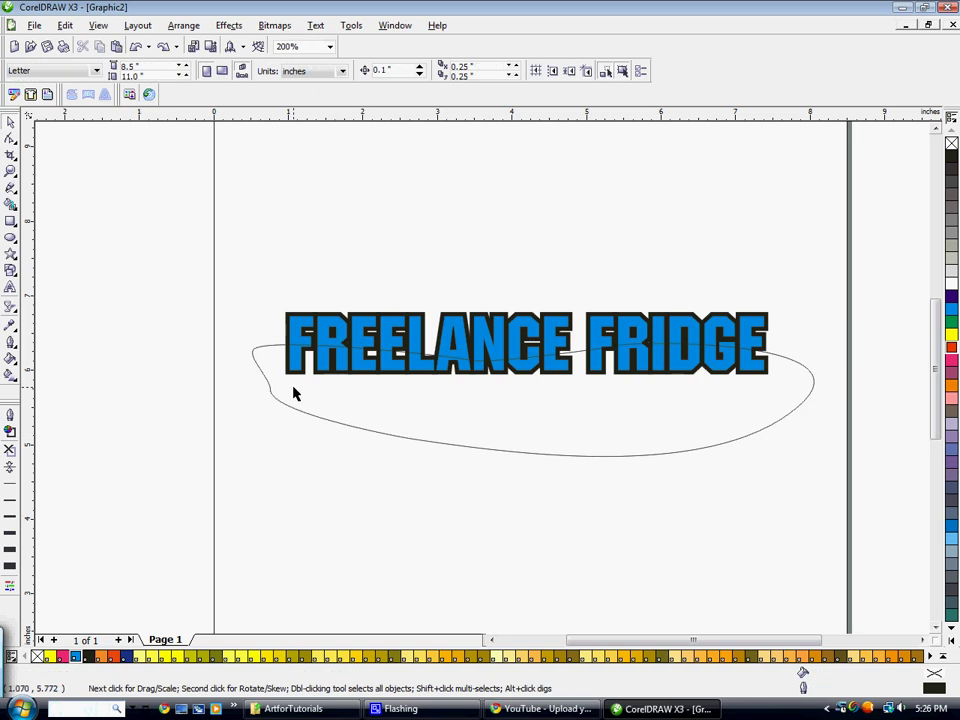
# - Drag the loop's nodes up toward the text and add a node near FRIDGE's end
pyautogui.click(506, 443)
pyautogui.press('F10')
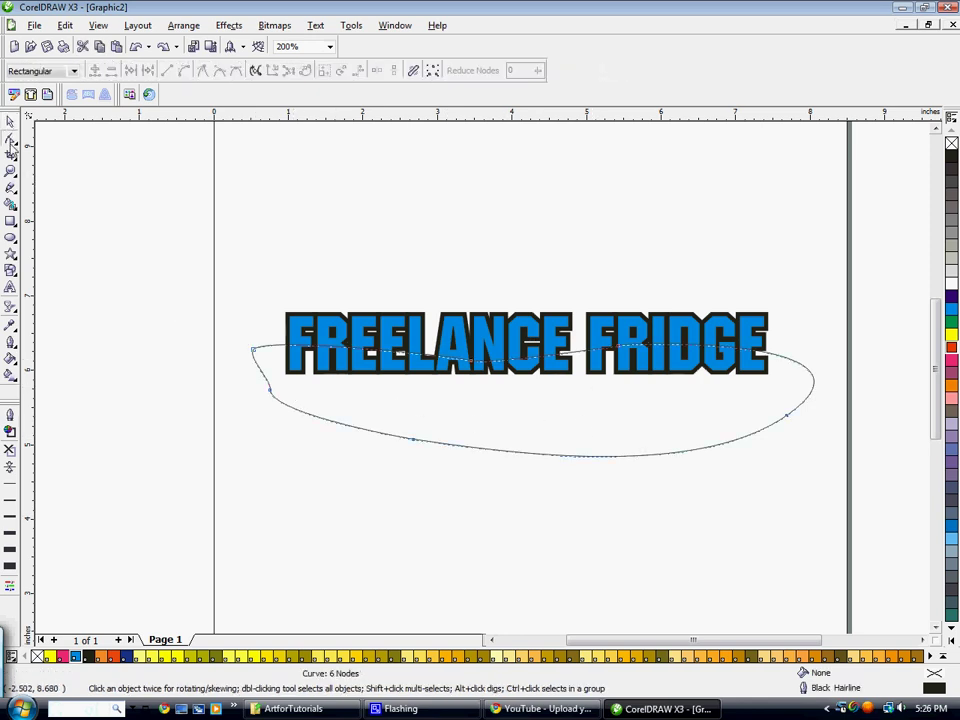
pyautogui.moveTo(474, 362); pyautogui.dragTo(491, 356)
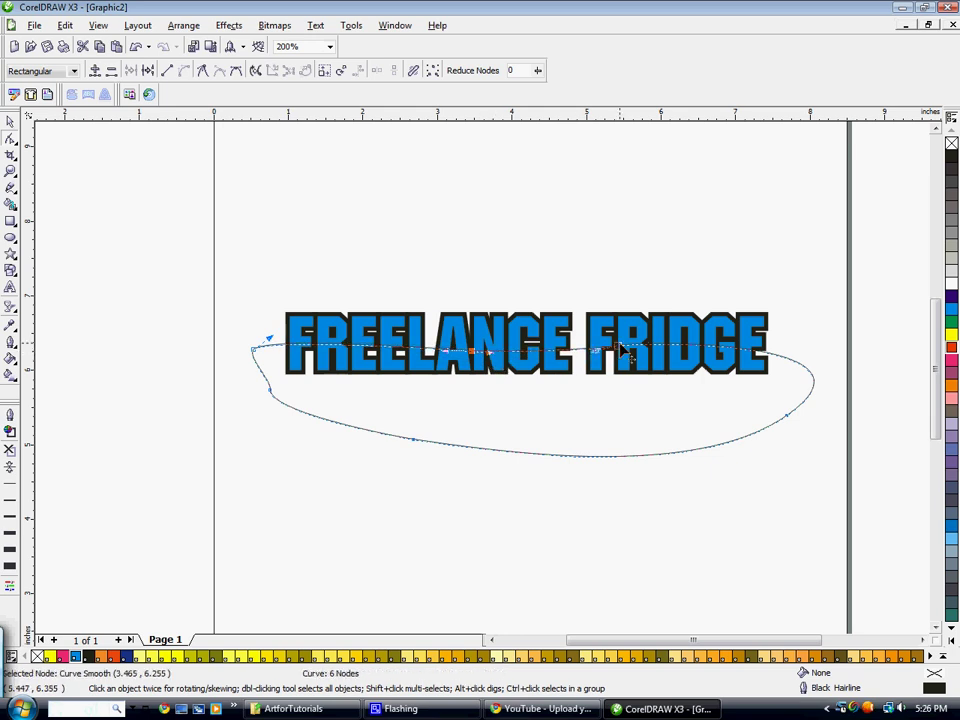
pyautogui.moveTo(625, 350); pyautogui.dragTo(657, 345)
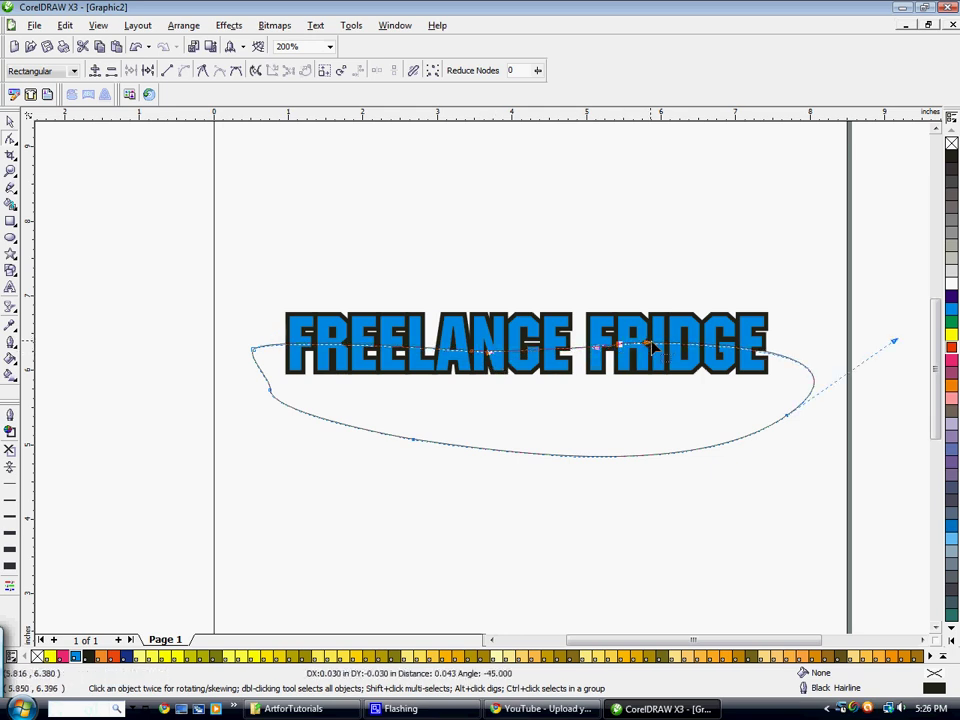
pyautogui.moveTo(780, 360); pyautogui.dragTo(722, 352)
pyautogui.doubleClick(780, 355)
# - Straighten the curve's top edge under FREELANCE so it crosses the letters' middle
pyautogui.click(253, 349)
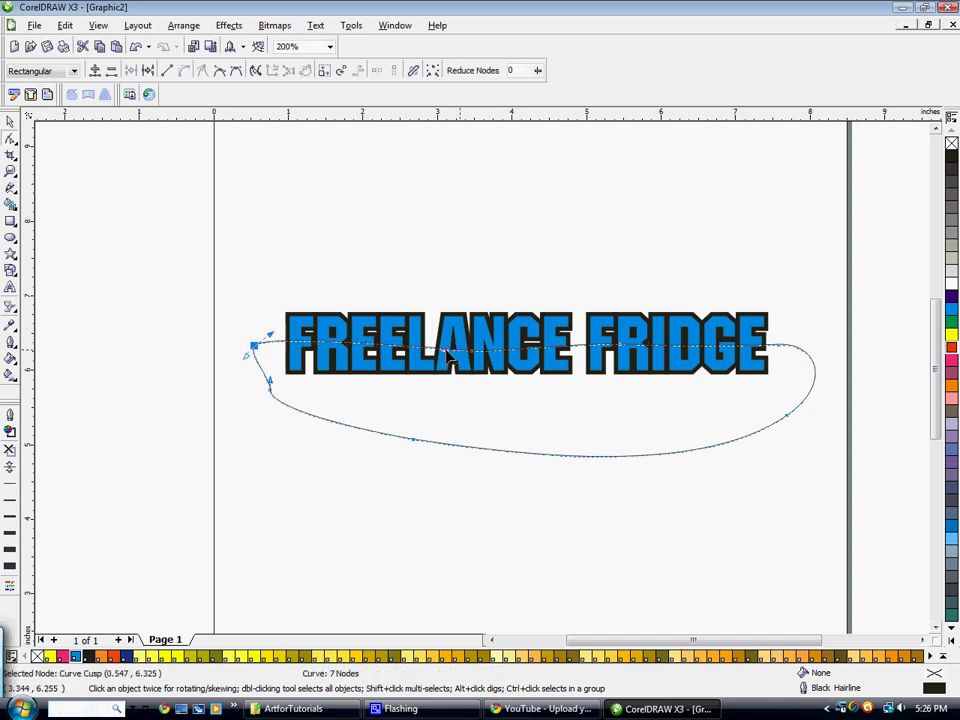
pyautogui.moveTo(470, 348); pyautogui.dragTo(472, 348)
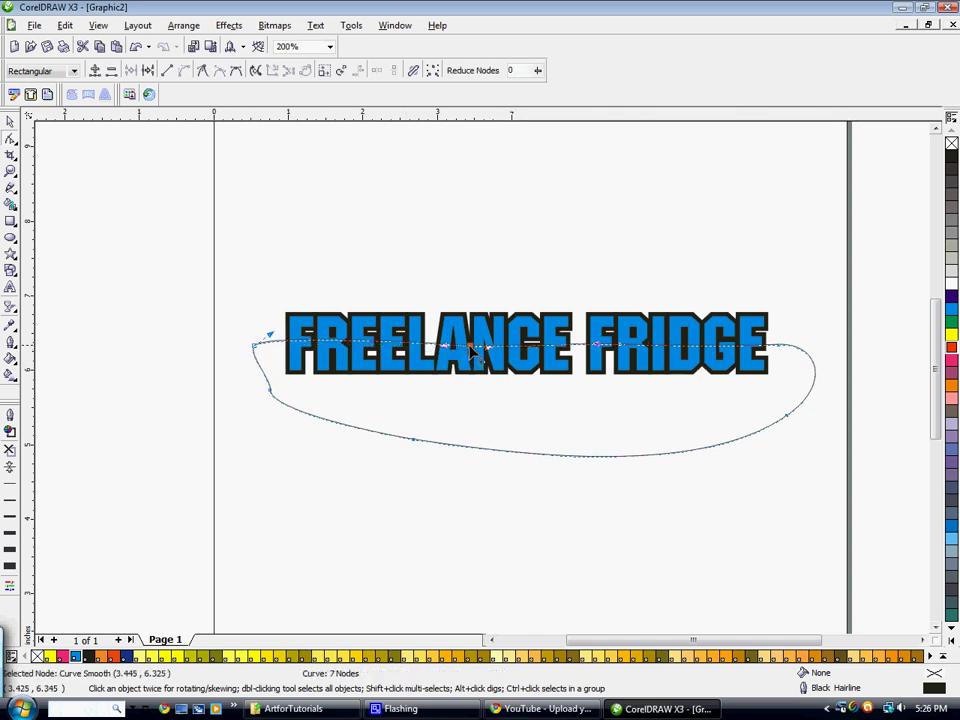
pyautogui.click(540, 352)
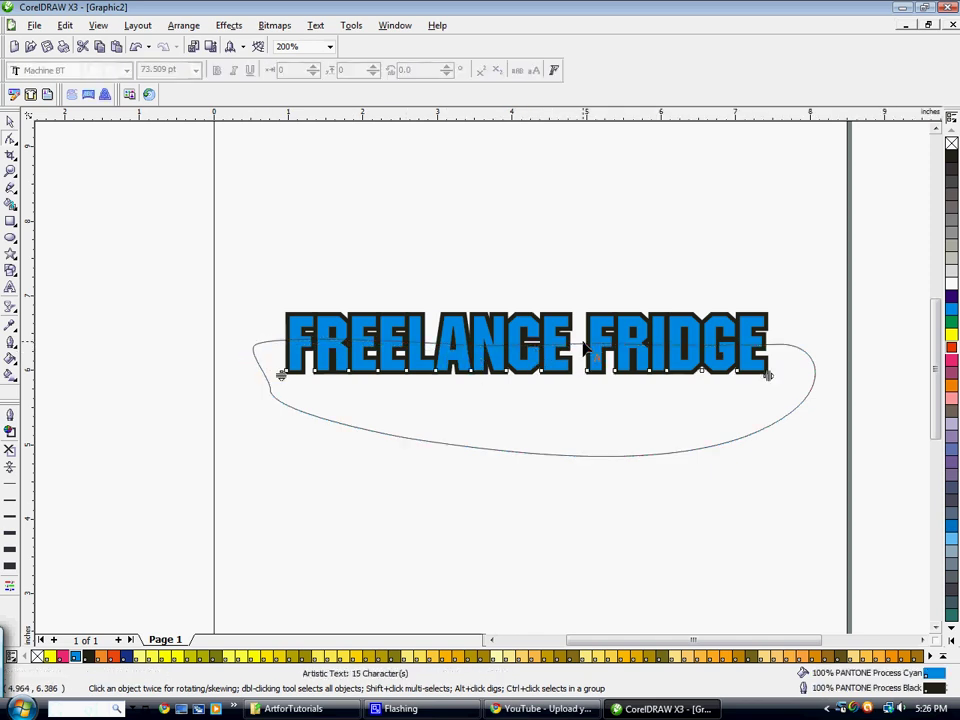
pyautogui.click(497, 350)
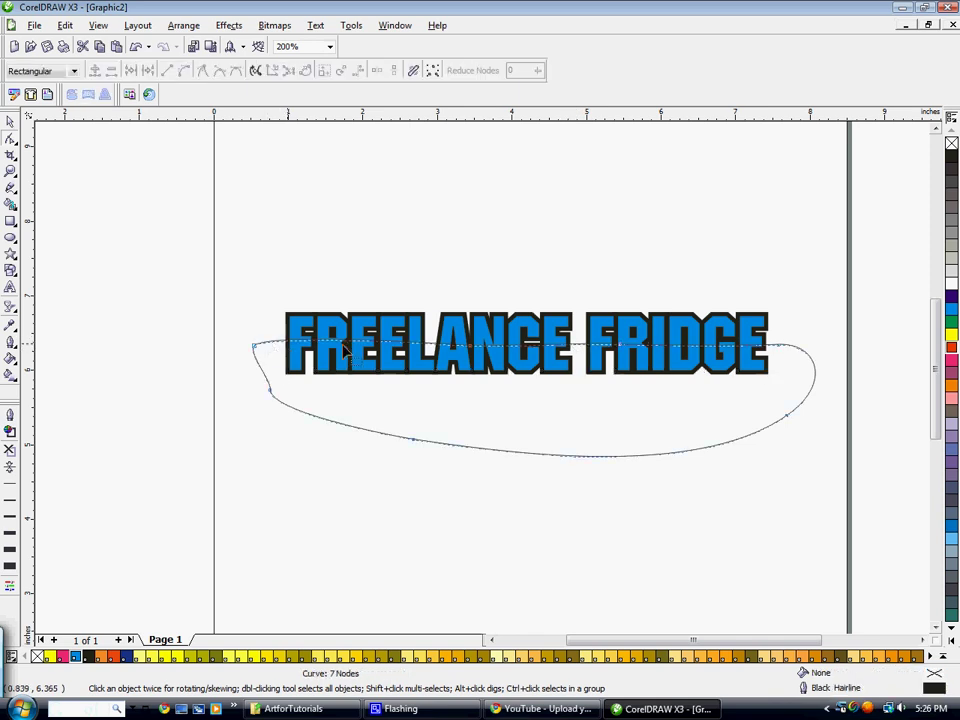
pyautogui.moveTo(497, 352); pyautogui.dragTo(497, 355)
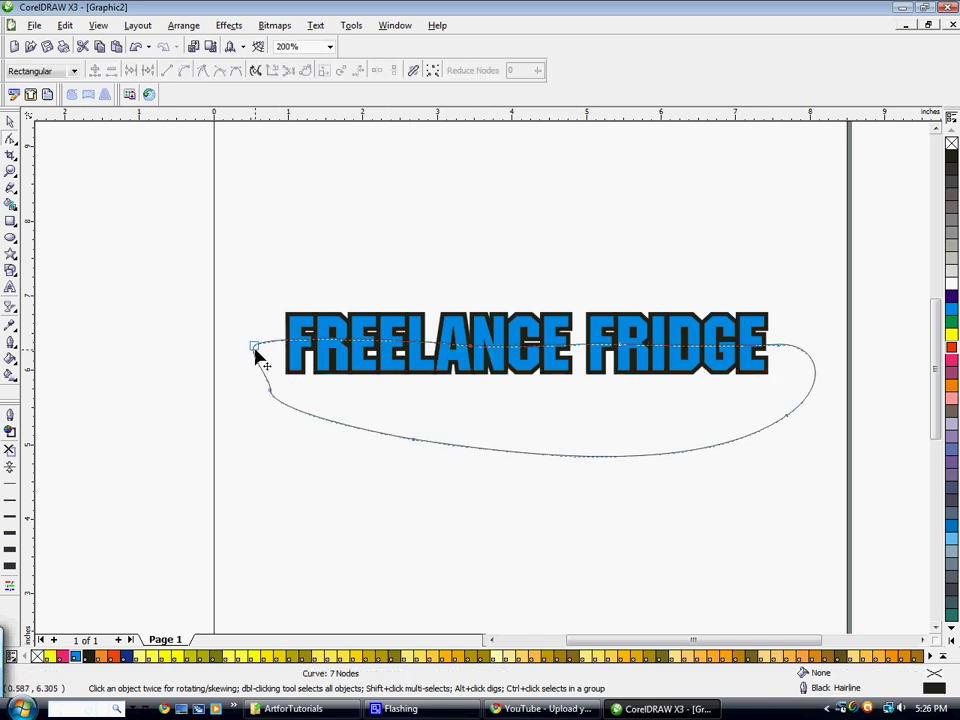
# - Return to the Pick tool and select the FREELANCE FRIDGE text
pyautogui.click(254, 347)
pyautogui.click(10, 122)
pyautogui.click(156, 240)
pyautogui.click(324, 322)
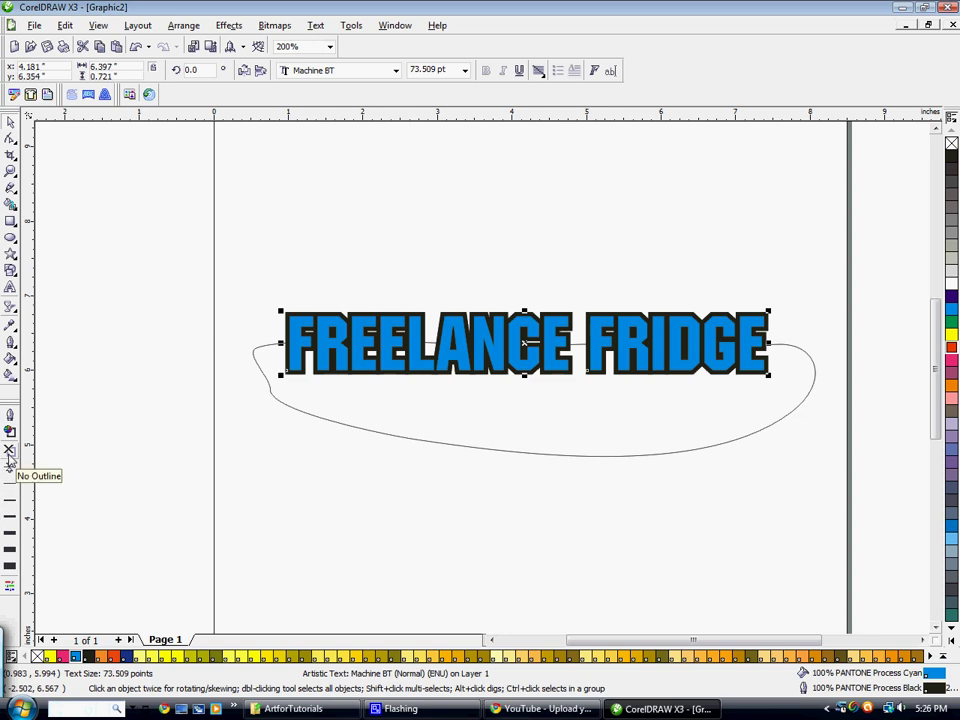
# - Duplicate the text in place with no outline, then select the curve
pyautogui.moveTo(356, 343); pyautogui.dragTo(385, 252)
pyautogui.press('Escape')
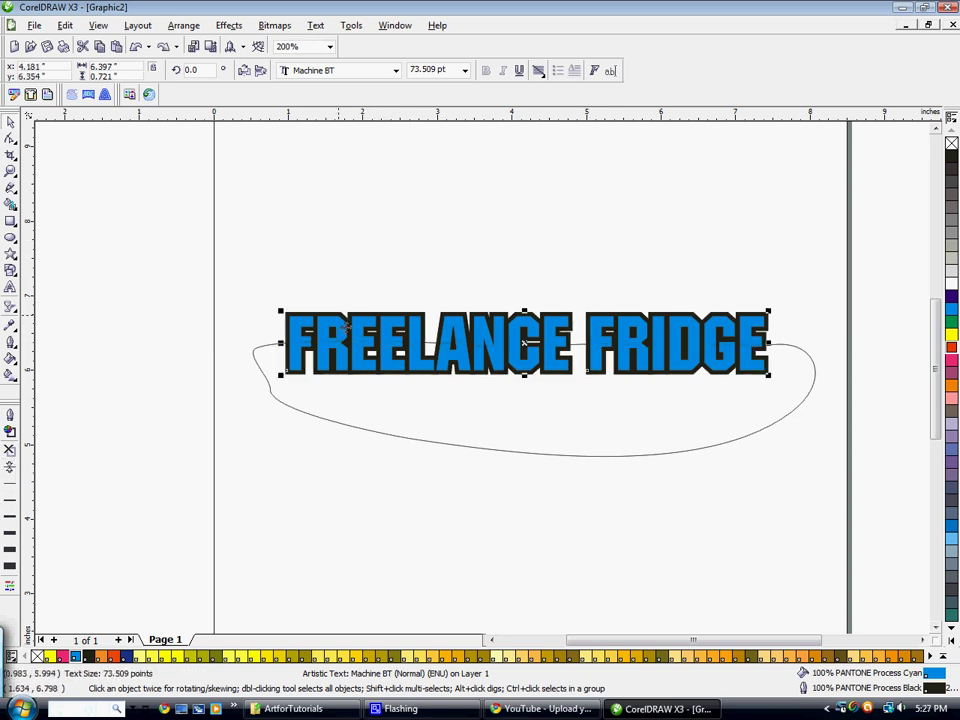
pyautogui.click(8, 452)
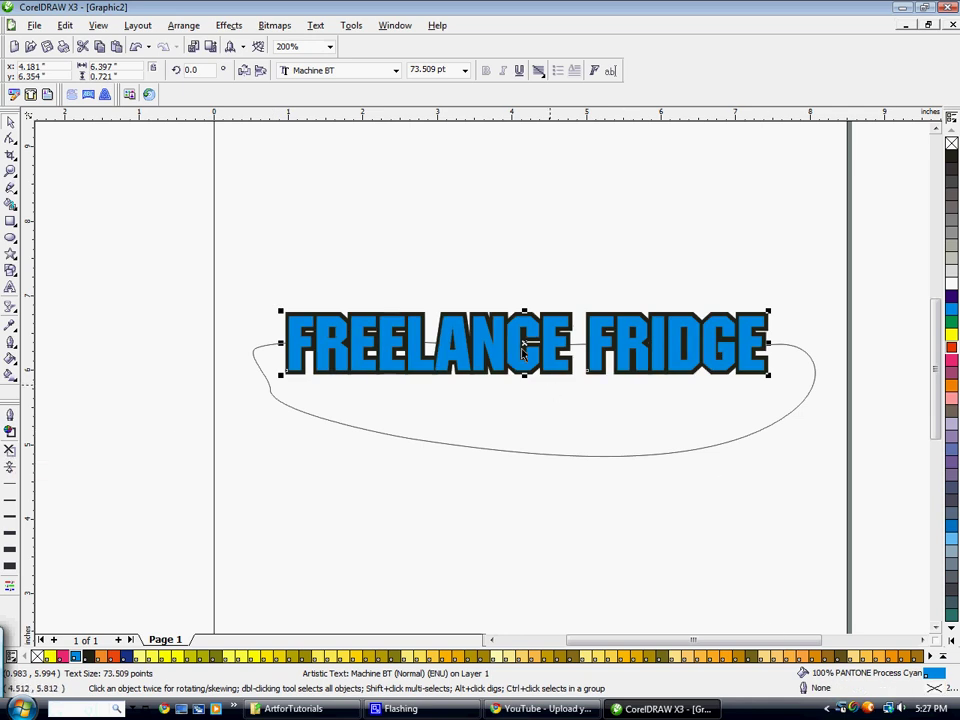
pyautogui.click(287, 482)
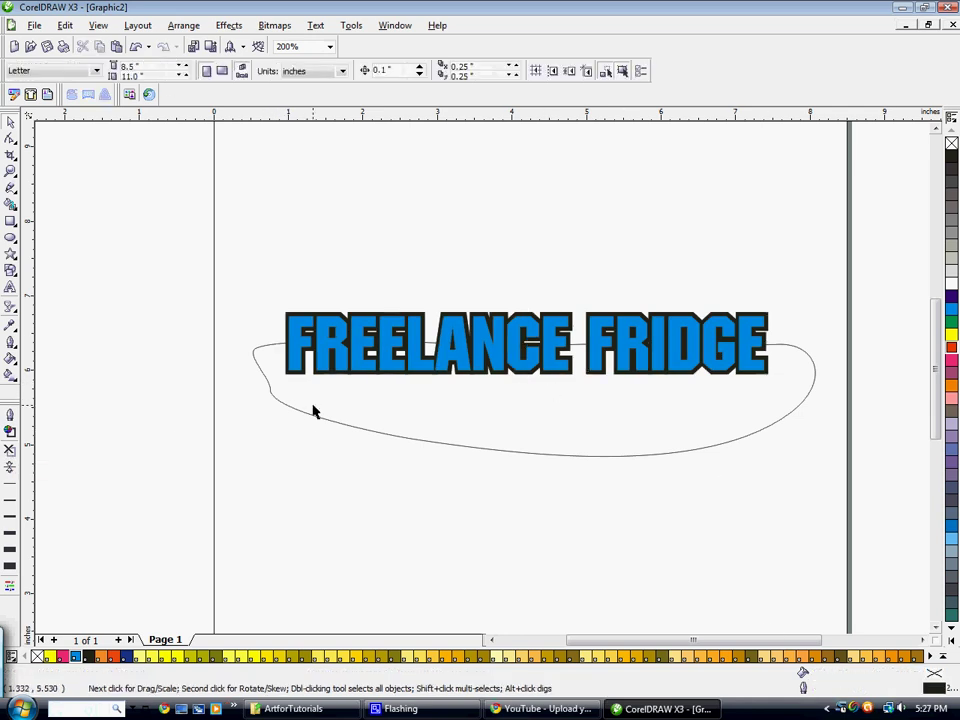
pyautogui.click(260, 360)
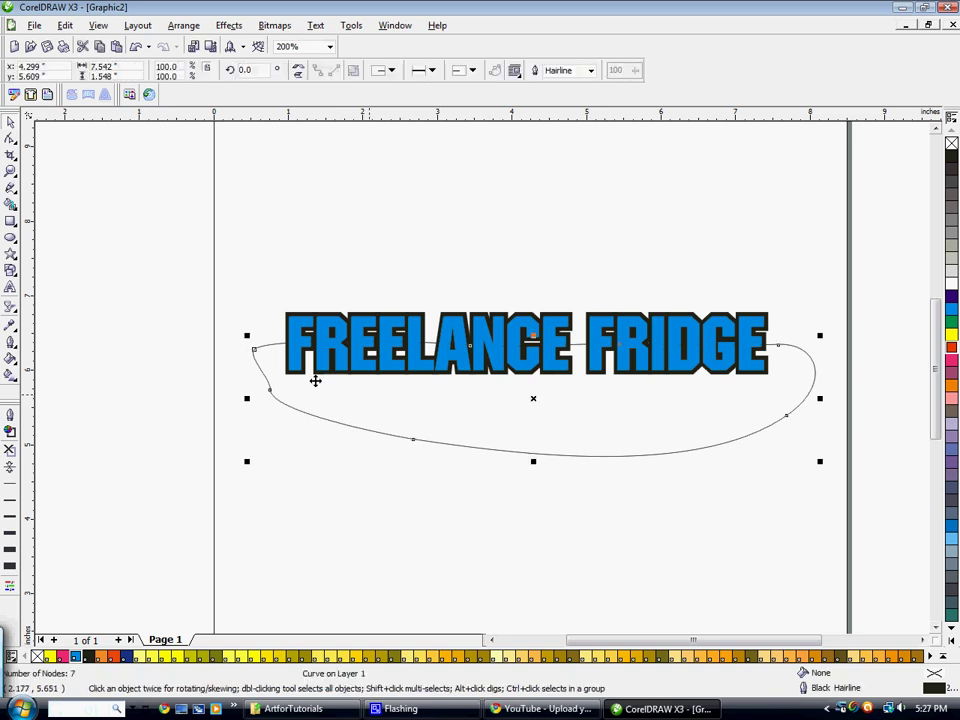
# - Trim the text with the curve, then delete the curve
pyautogui.keyDown('shift'); pyautogui.click(296, 325); pyautogui.keyUp('shift')
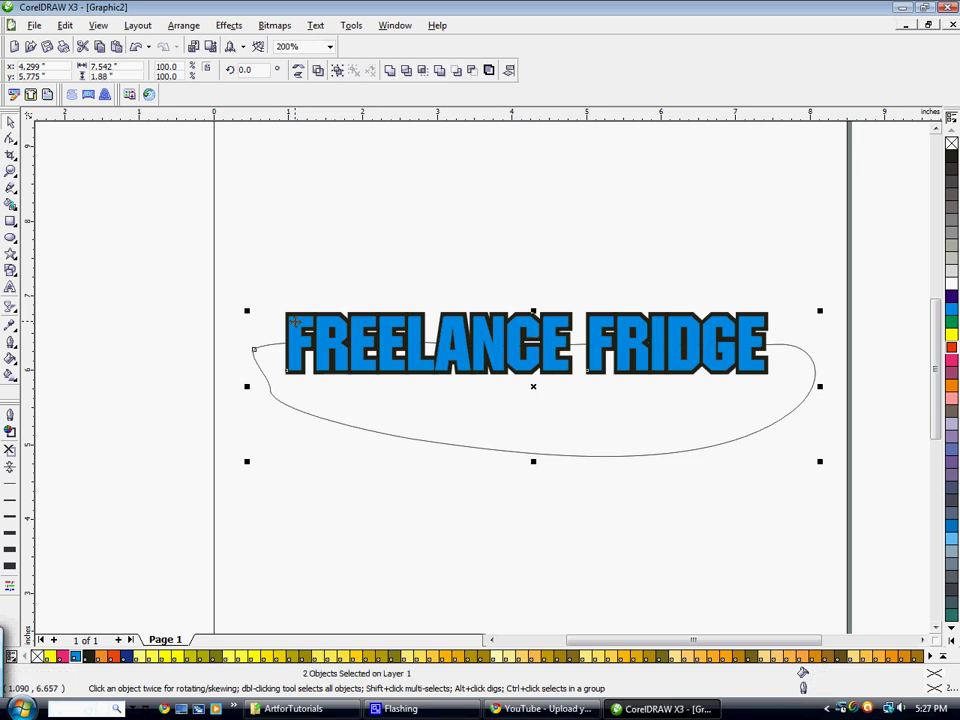
pyautogui.click(405, 71)
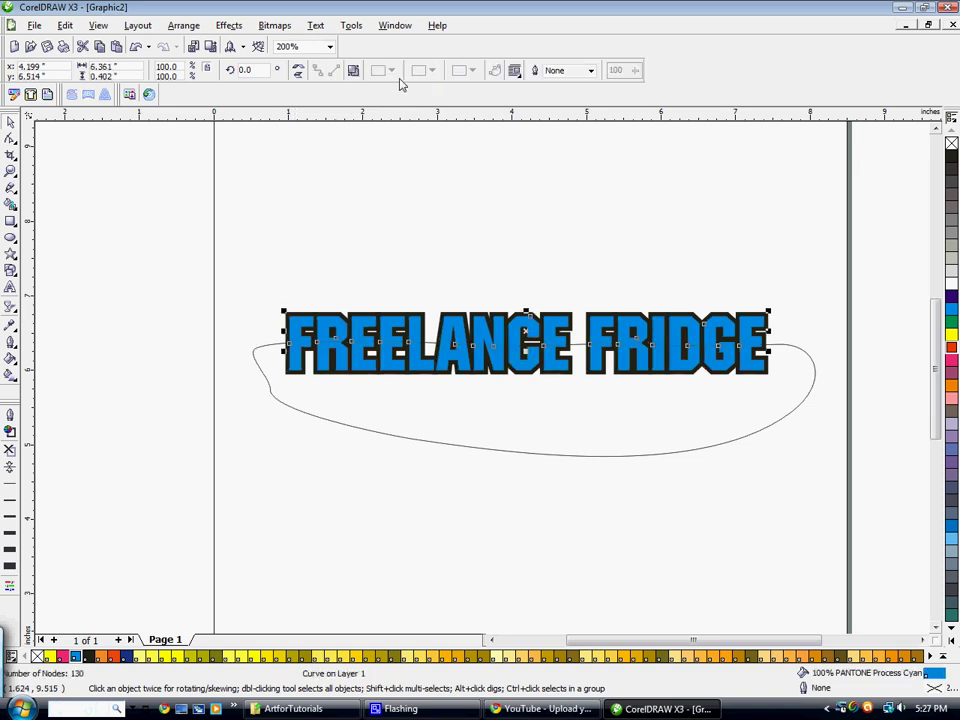
pyautogui.press('Tab')
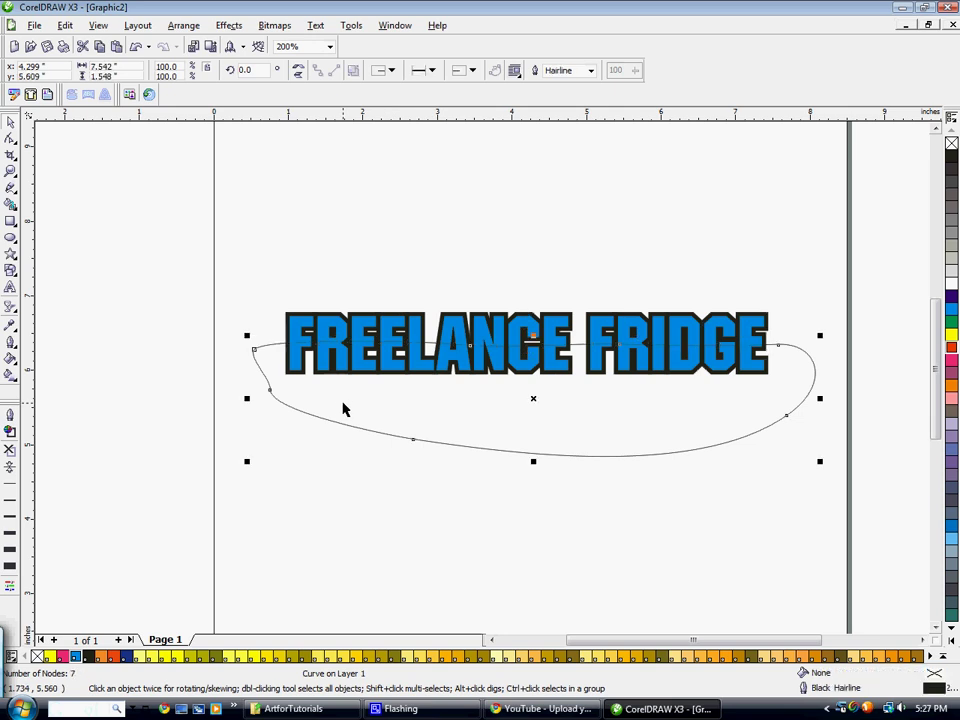
pyautogui.press('Delete')
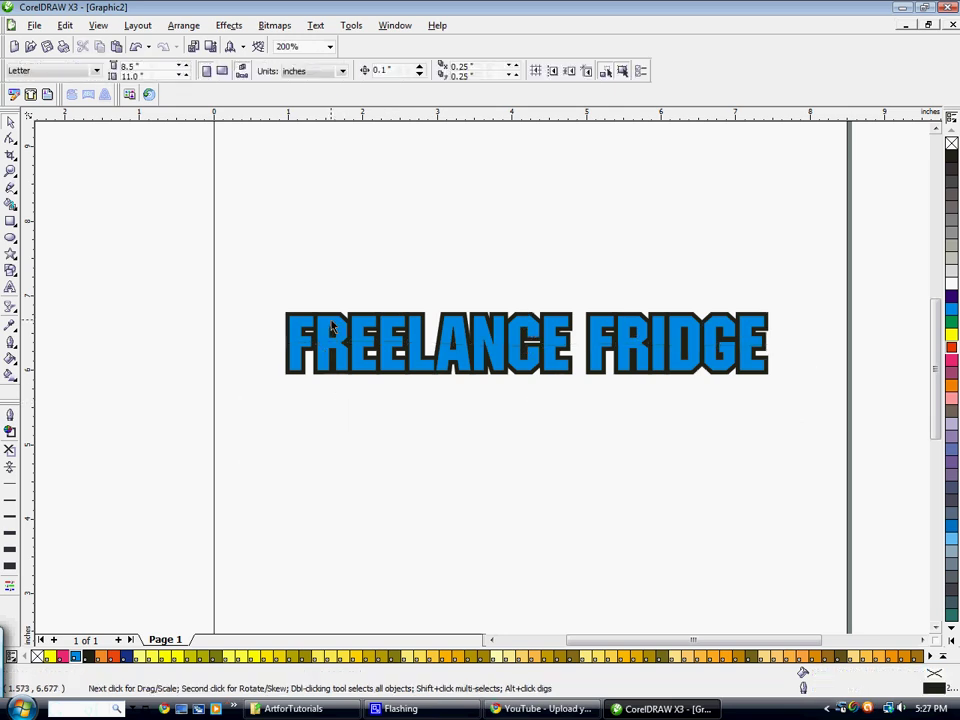
# - Fill the trimmed upper text piece with PANTONE 2736 CV dark blue-purple
pyautogui.press('Tab')
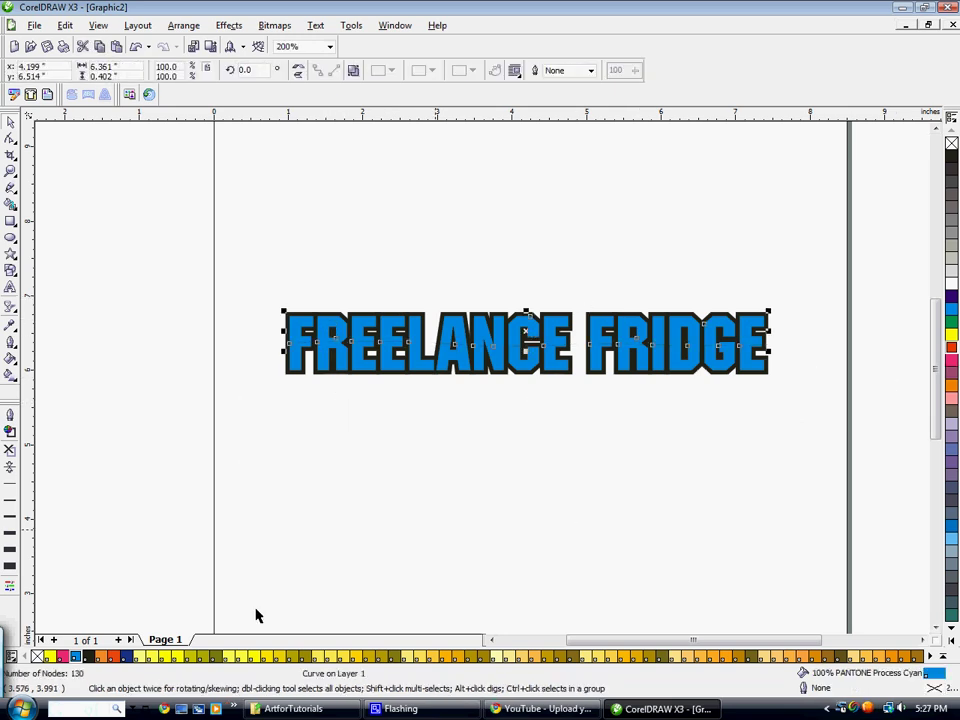
pyautogui.click(929, 656)
pyautogui.click(904, 650)
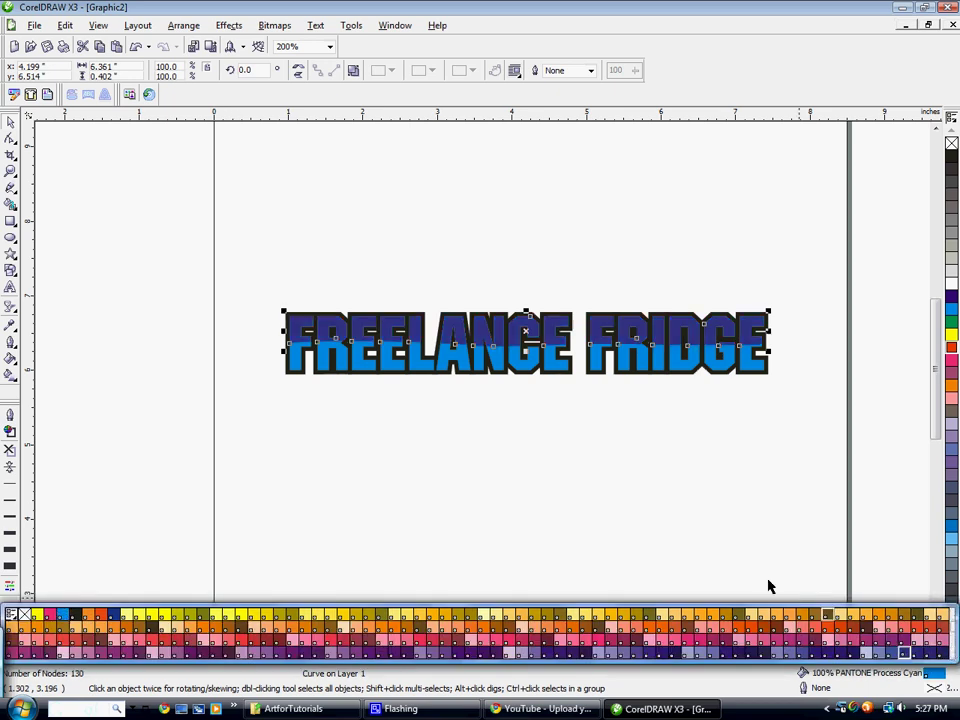
pyautogui.click(506, 302)
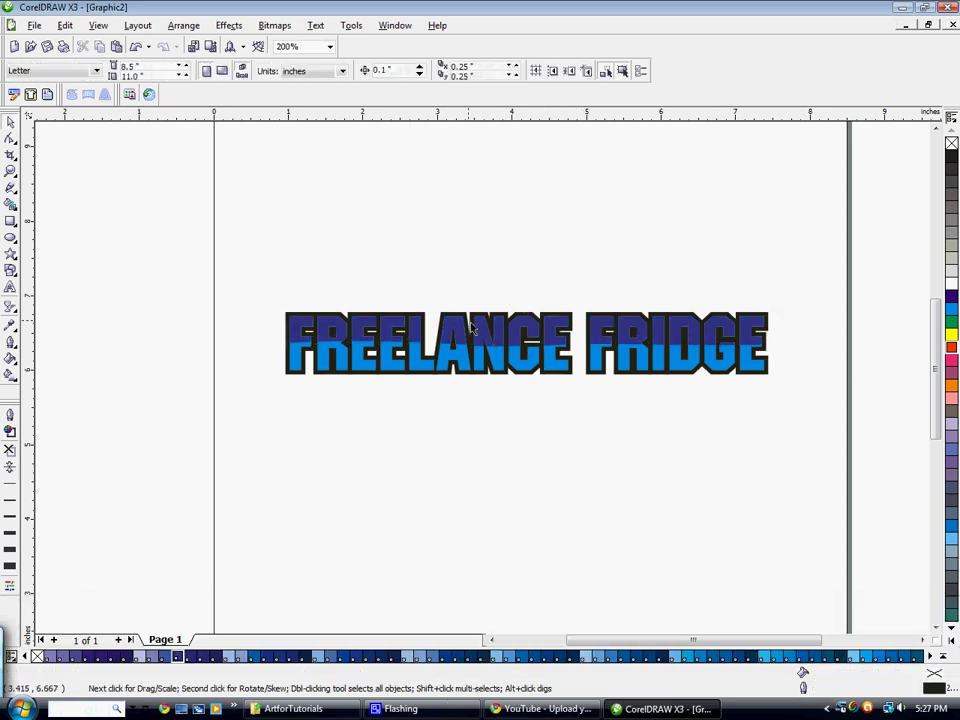
pyautogui.scroll(1, 519, 344)
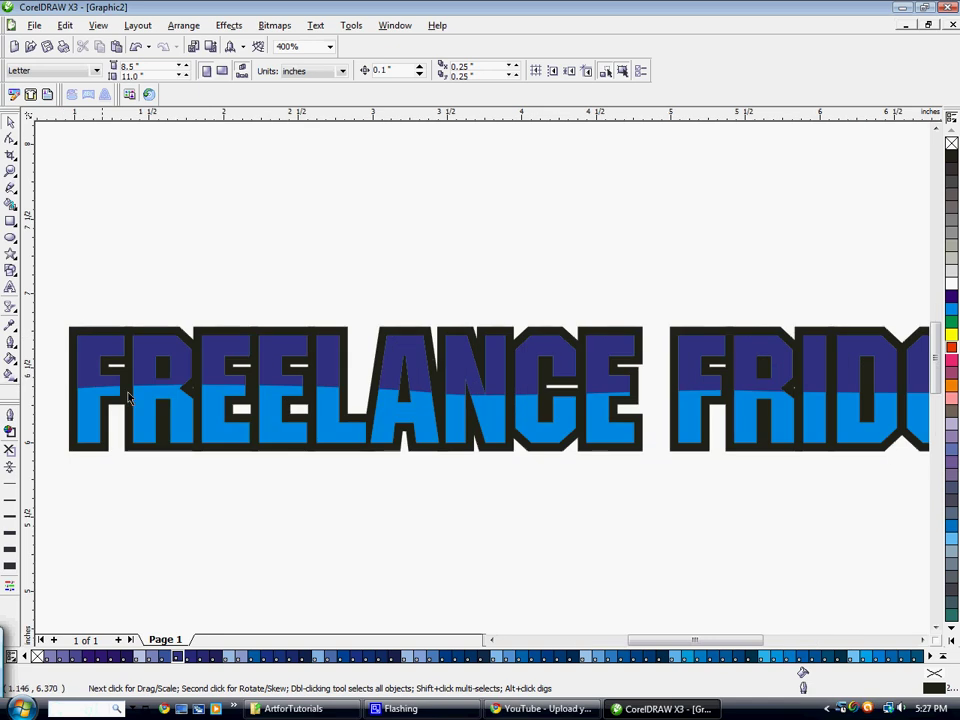
pyautogui.scroll(-1, 424, 420)
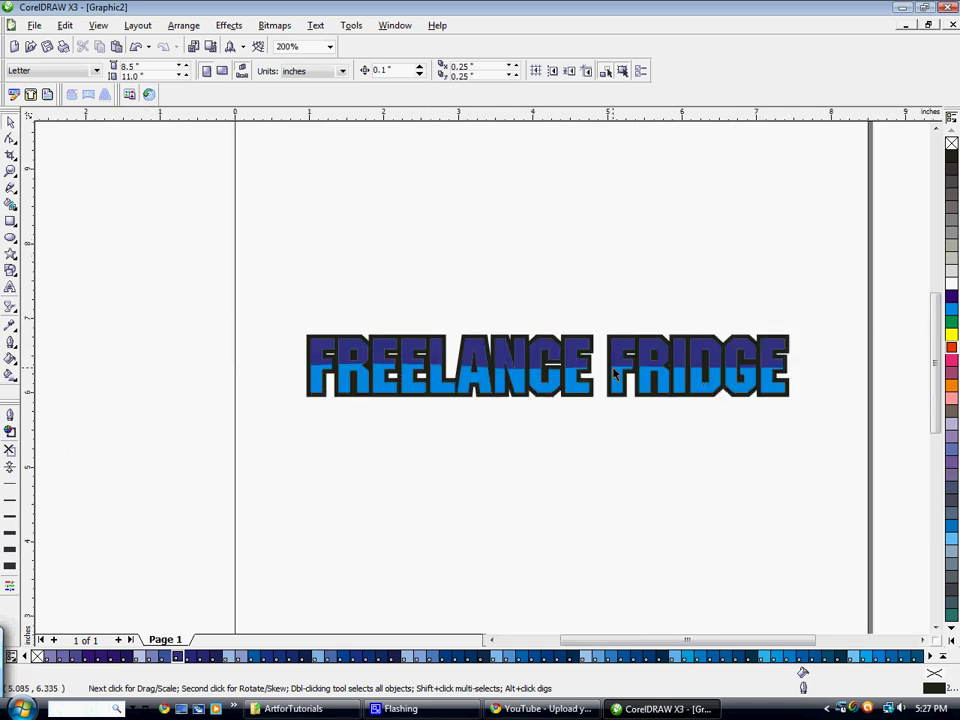
pyautogui.scroll(1, 561, 371)
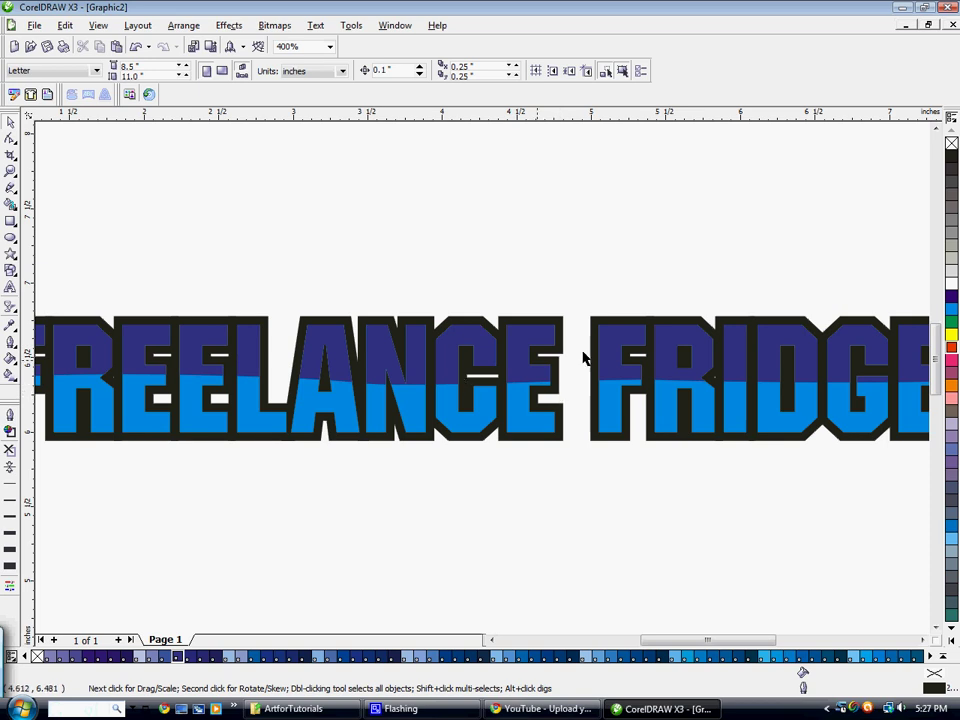
pyautogui.scroll(-1, 527, 435)
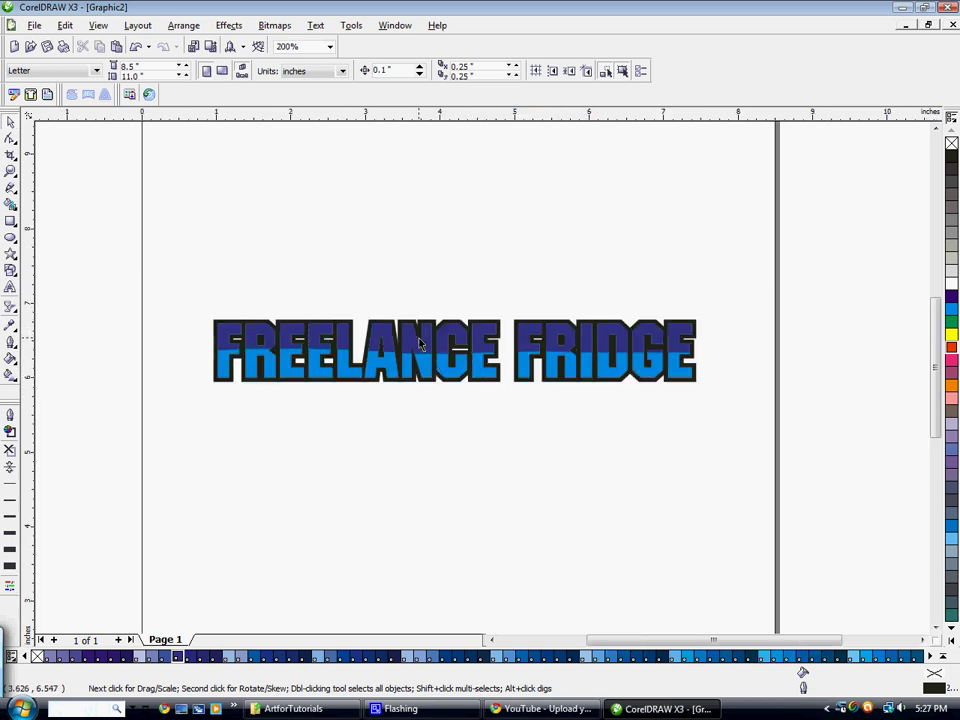
# - Give the upper text piece a custom linear fountain fill from cyan to white
pyautogui.click(410, 378)
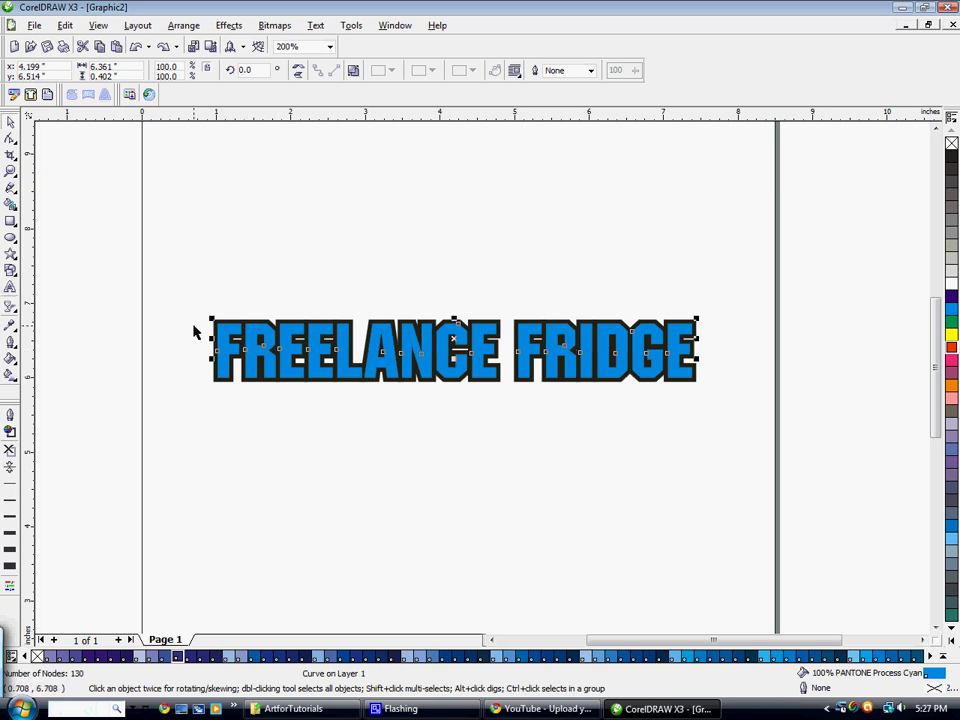
pyautogui.click(10, 310)
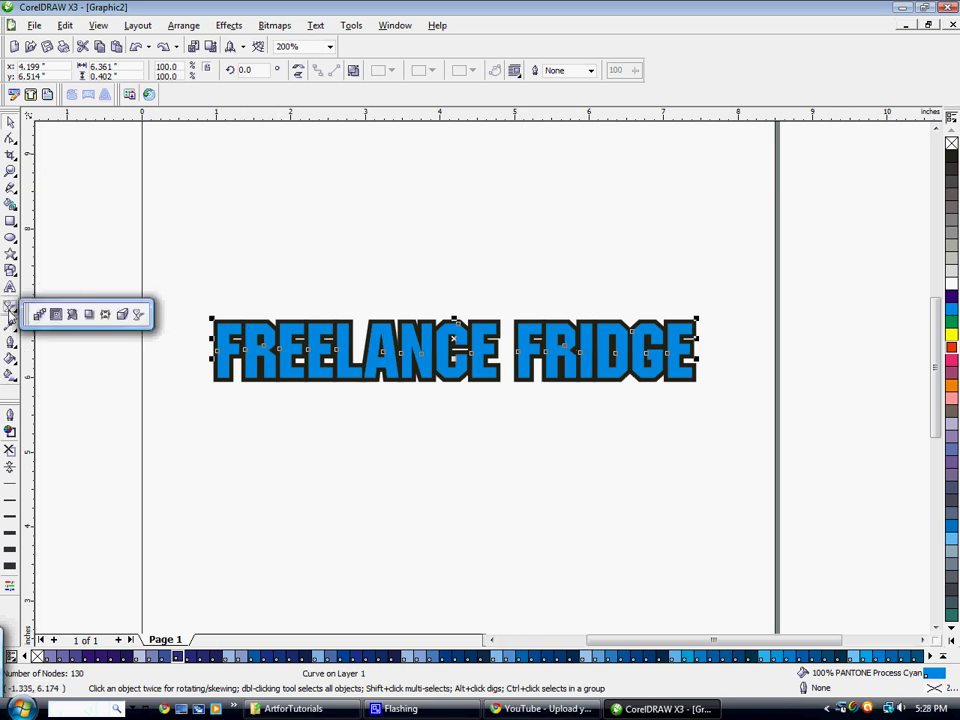
pyautogui.moveTo(9, 365)
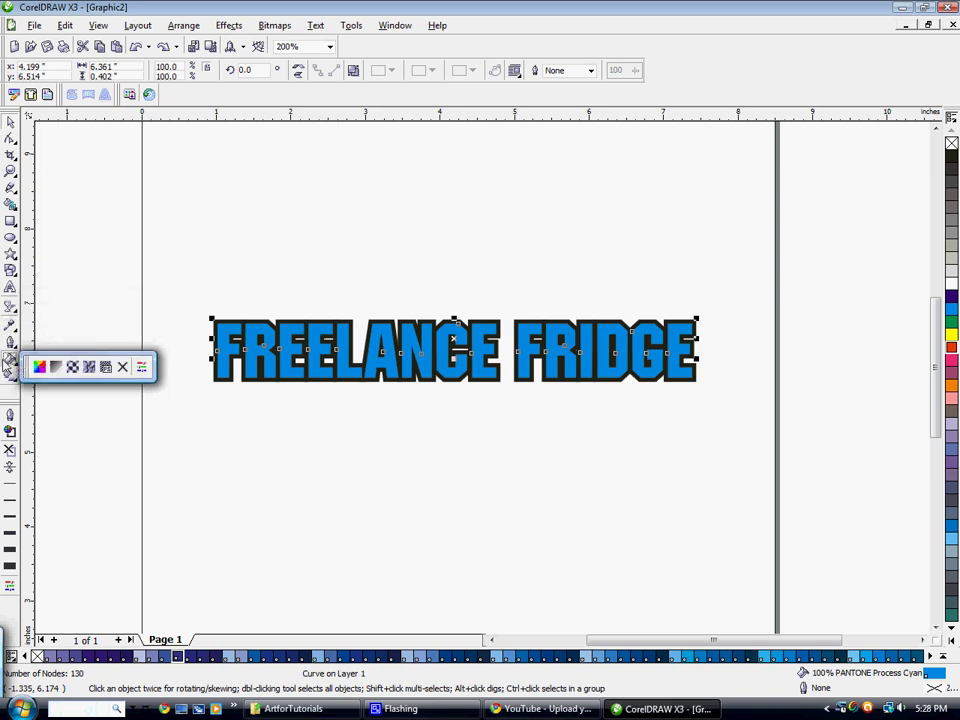
pyautogui.click(57, 368)
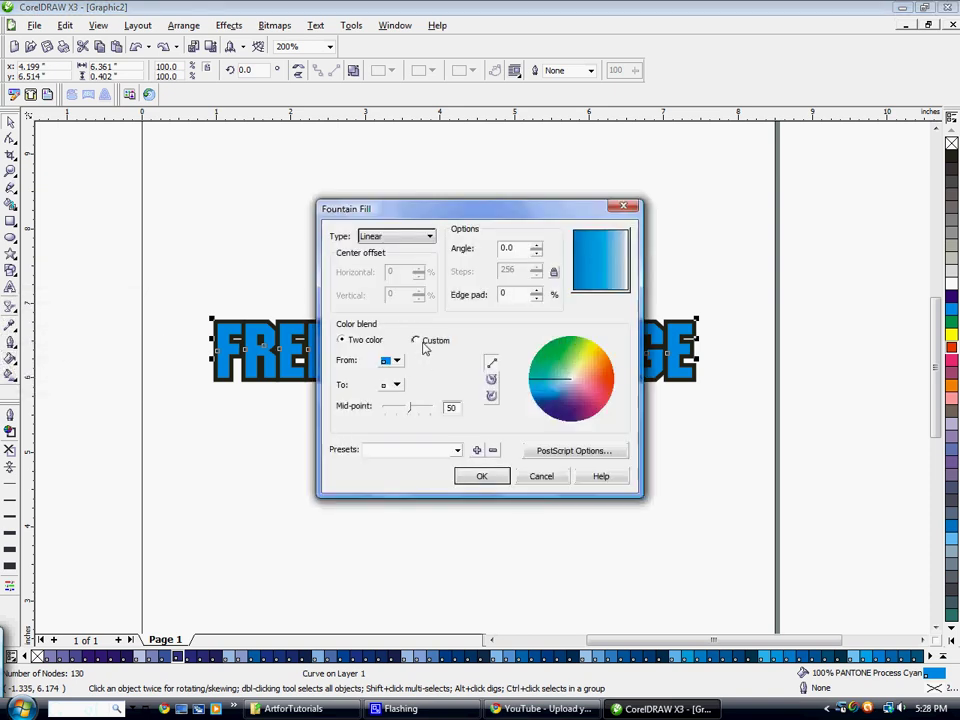
pyautogui.click(420, 342)
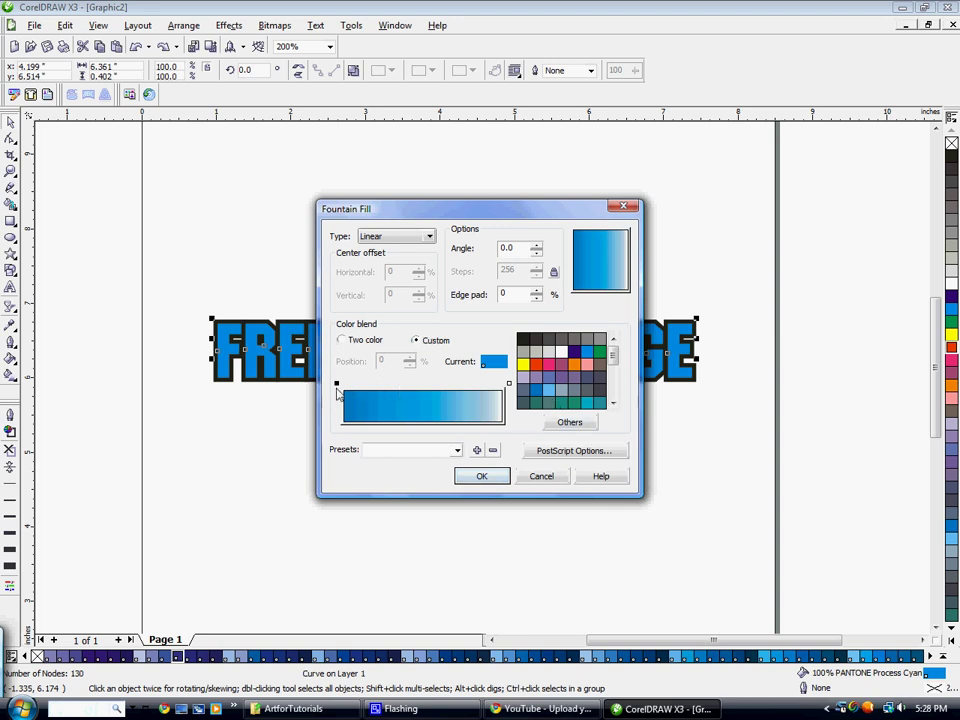
pyautogui.click(509, 385)
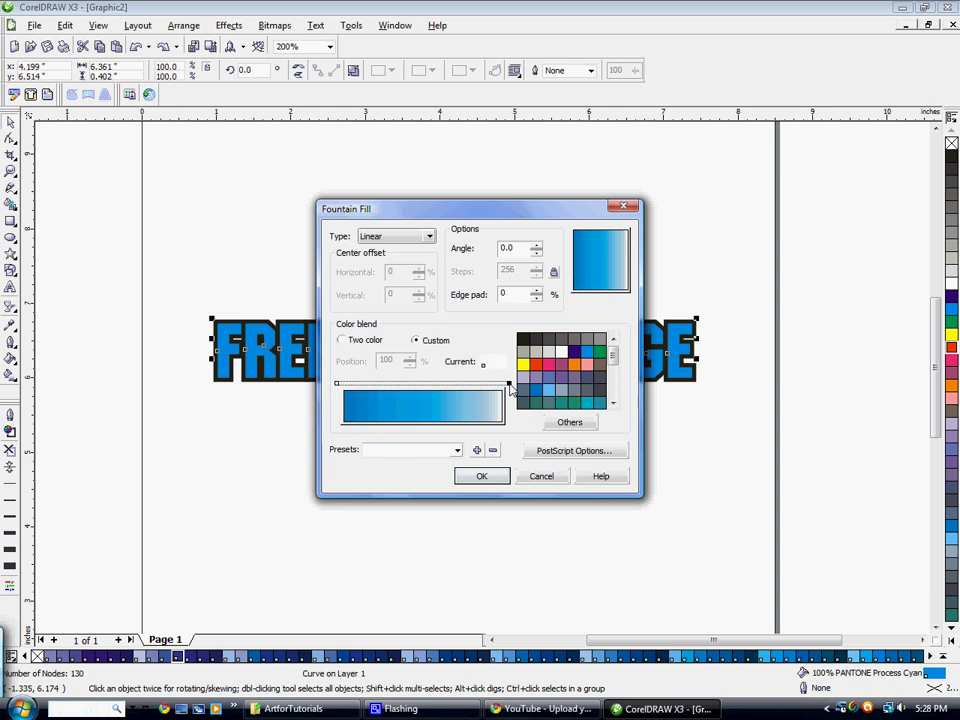
pyautogui.click(568, 423)
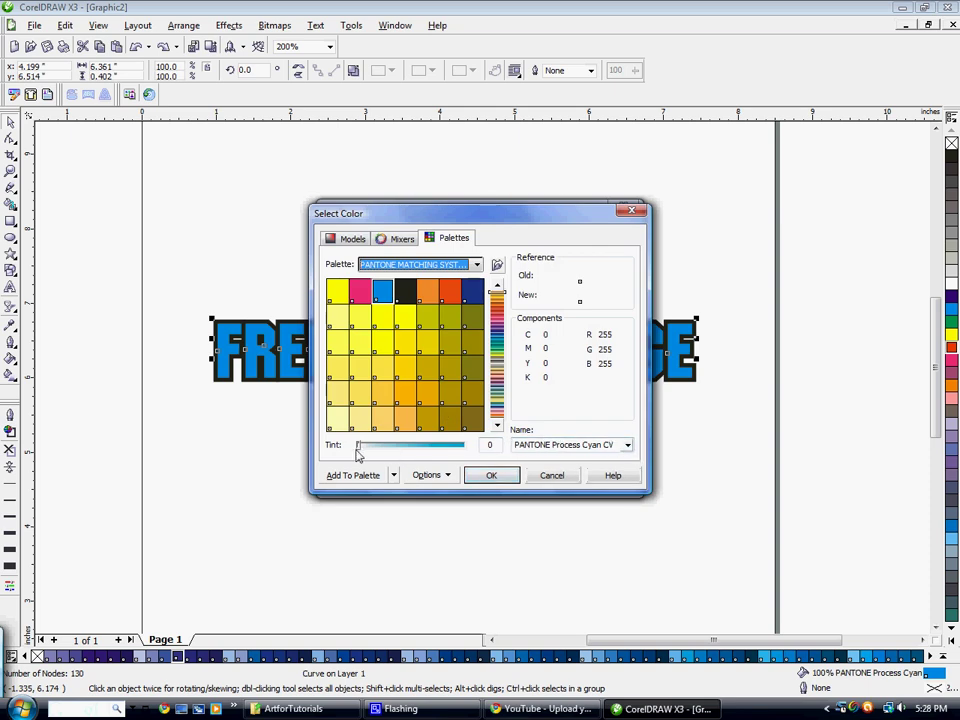
pyautogui.click(493, 476)
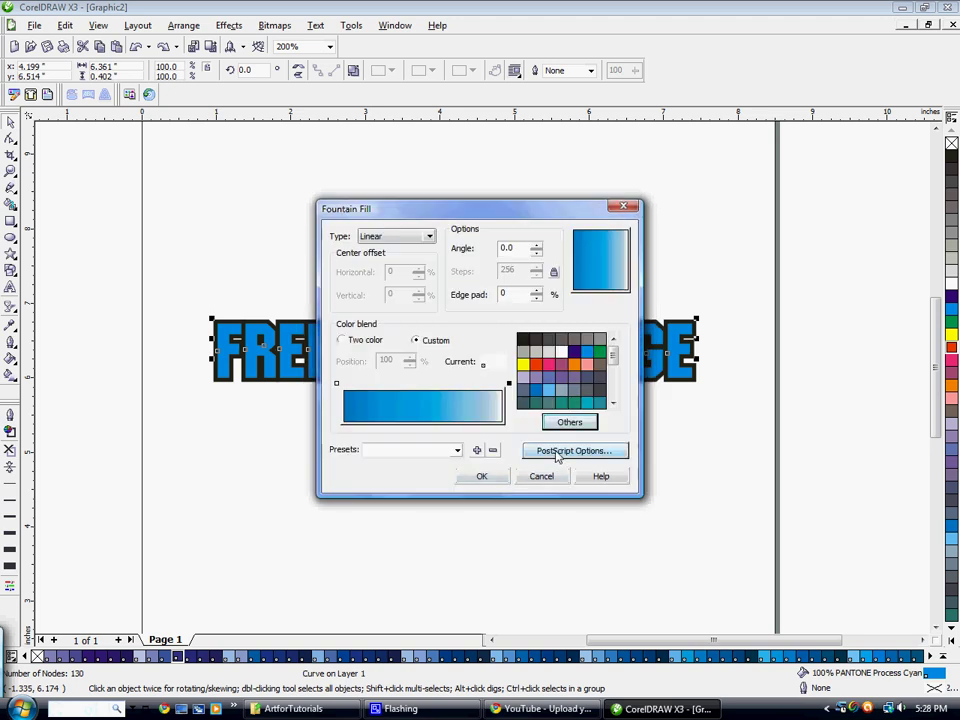
# - Set the fountain fill's PostScript halftone to Dot, 45 frequency, 23° angle, and apply
pyautogui.click(557, 451)
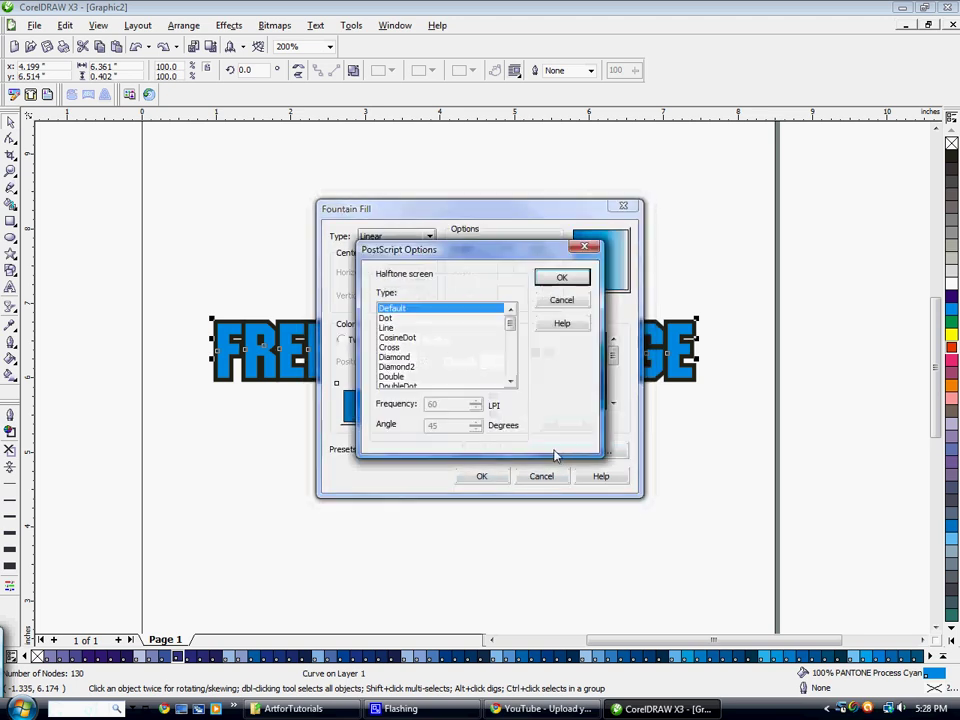
pyautogui.click(386, 318)
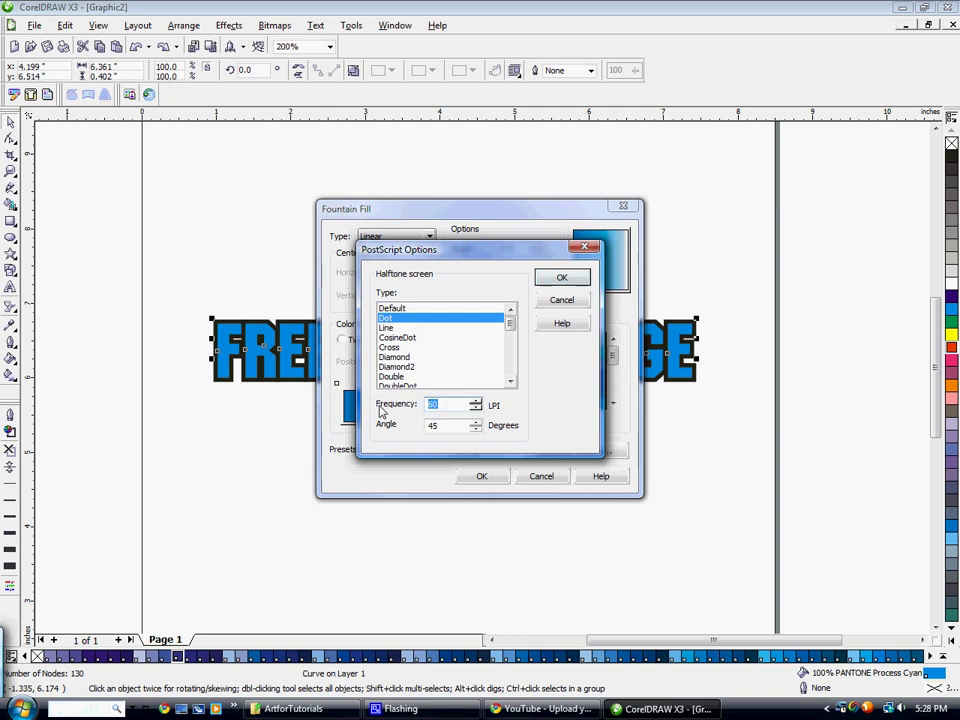
pyautogui.write('45')
pyautogui.press('Tab')
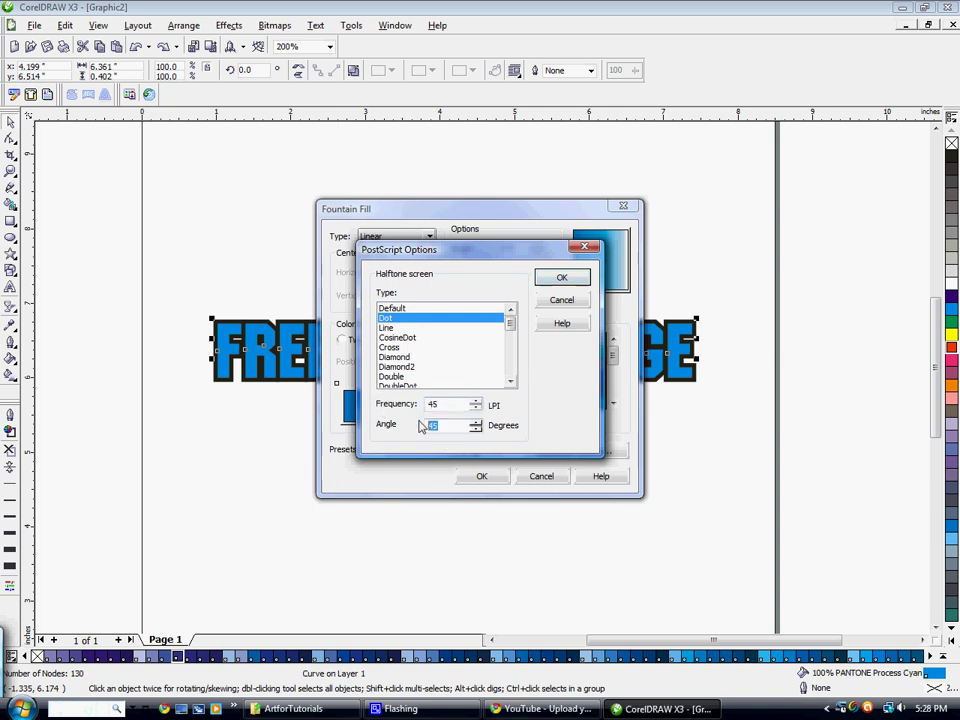
pyautogui.write('23')
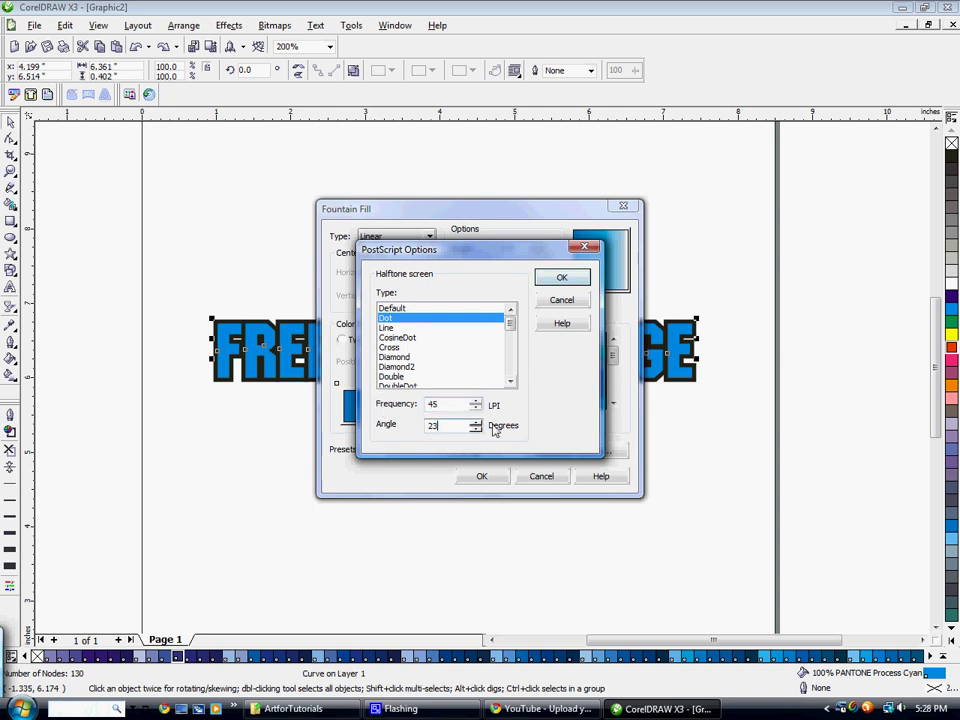
pyautogui.click(557, 284)
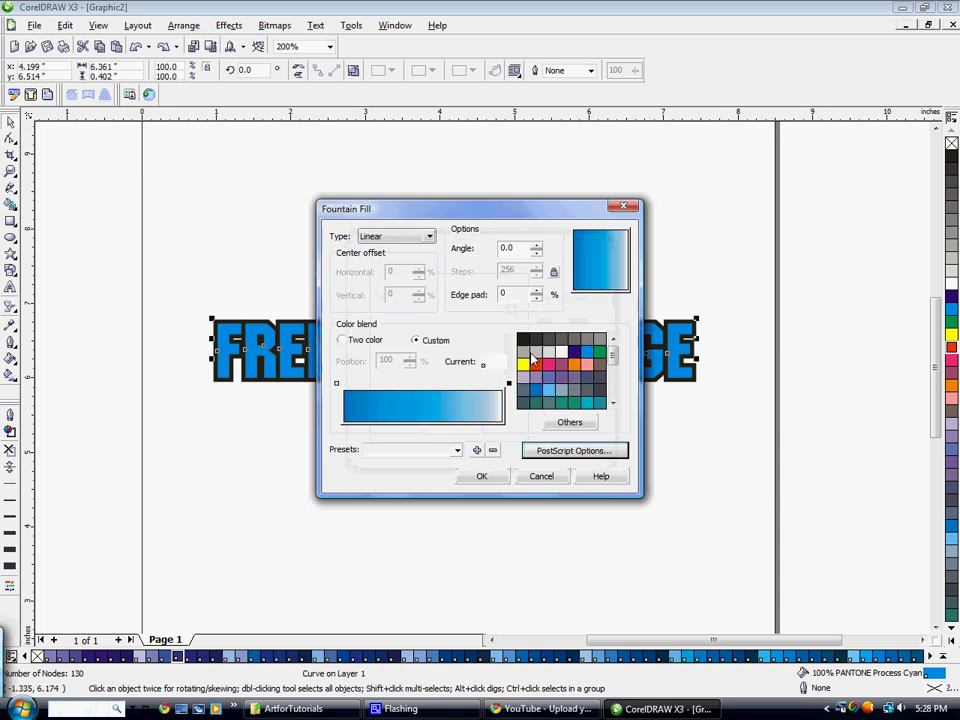
pyautogui.click(486, 477)
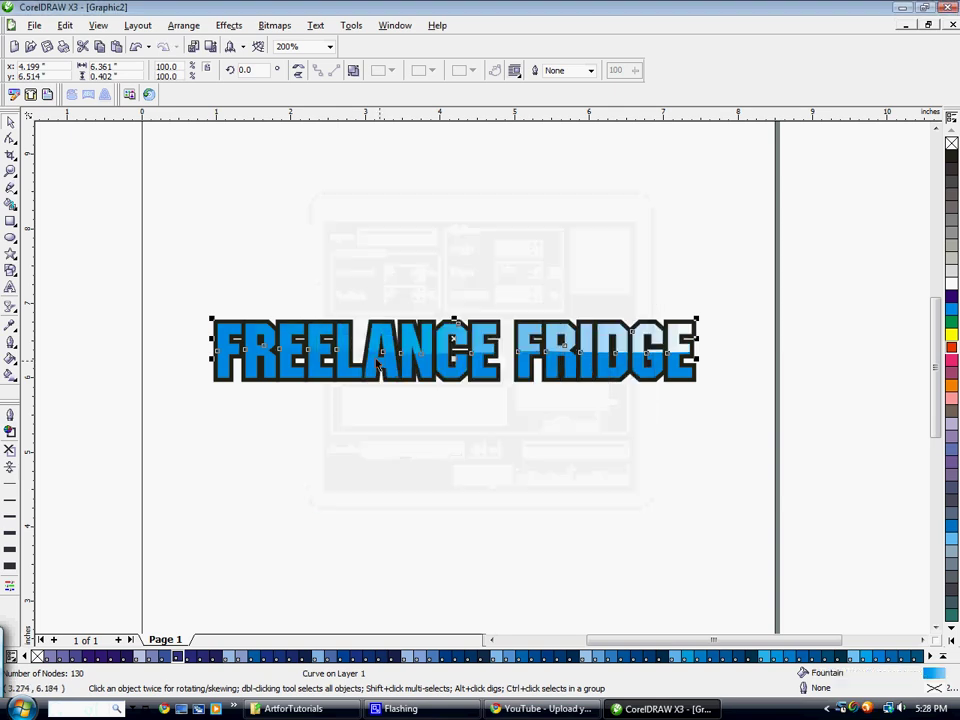
# - Drag the gradient handles to run vertically at -90°, cyan fading to white mid-letter
pyautogui.click(10, 375)
pyautogui.moveTo(687, 339); pyautogui.dragTo(458, 345)
pyautogui.moveTo(215, 340); pyautogui.dragTo(460, 341)
pyautogui.scroll(1, 489, 386)
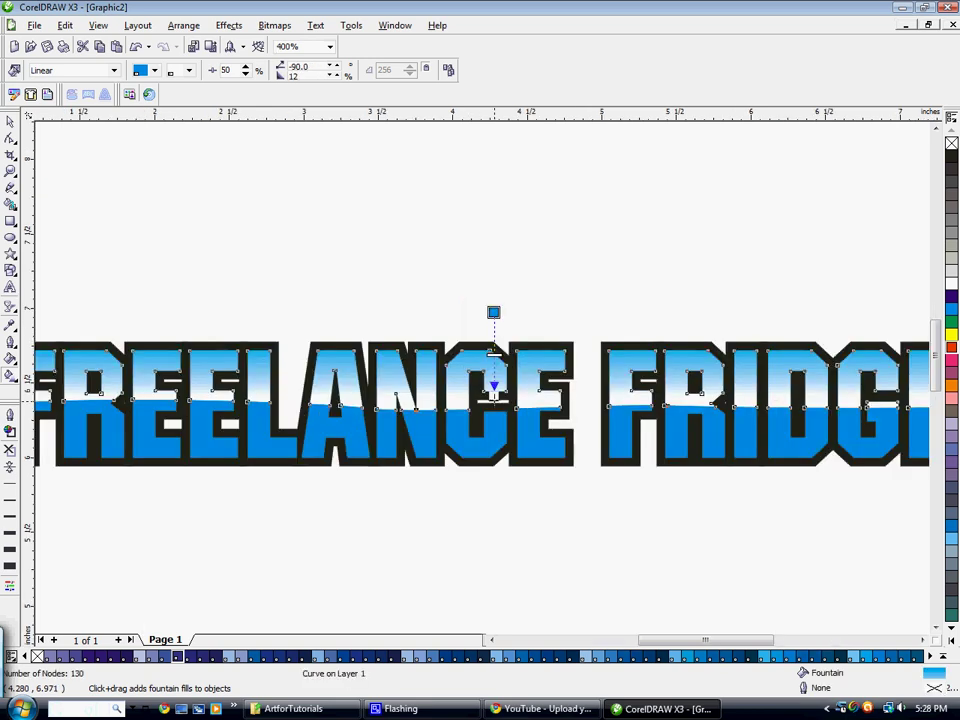
pyautogui.scroll(-1, 428, 392)
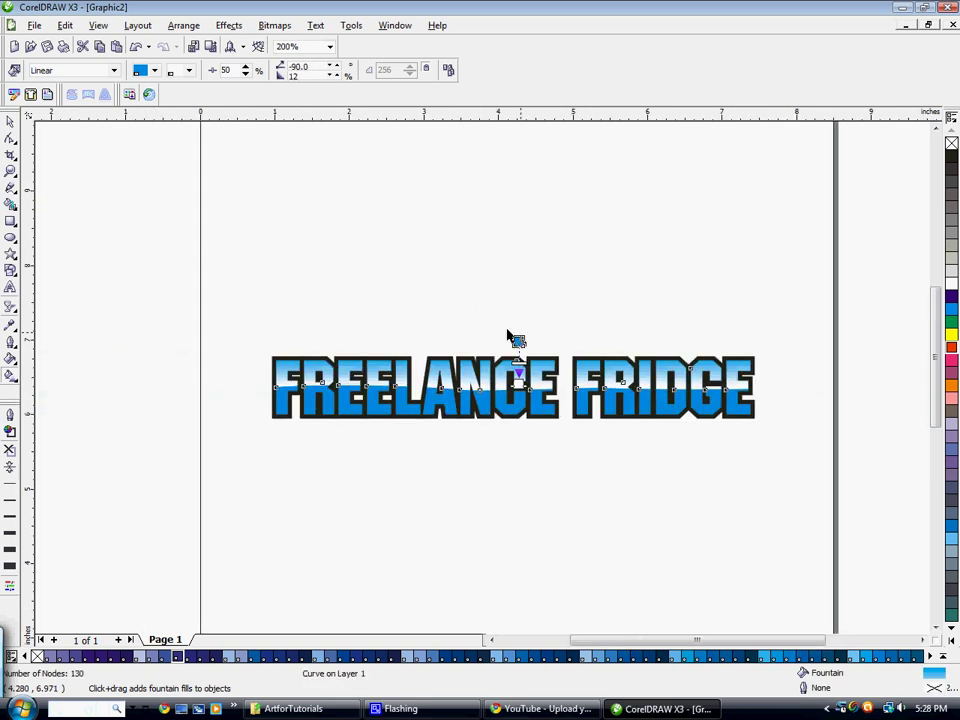
pyautogui.moveTo(518, 341); pyautogui.dragTo(518, 348)
pyautogui.click(10, 122)
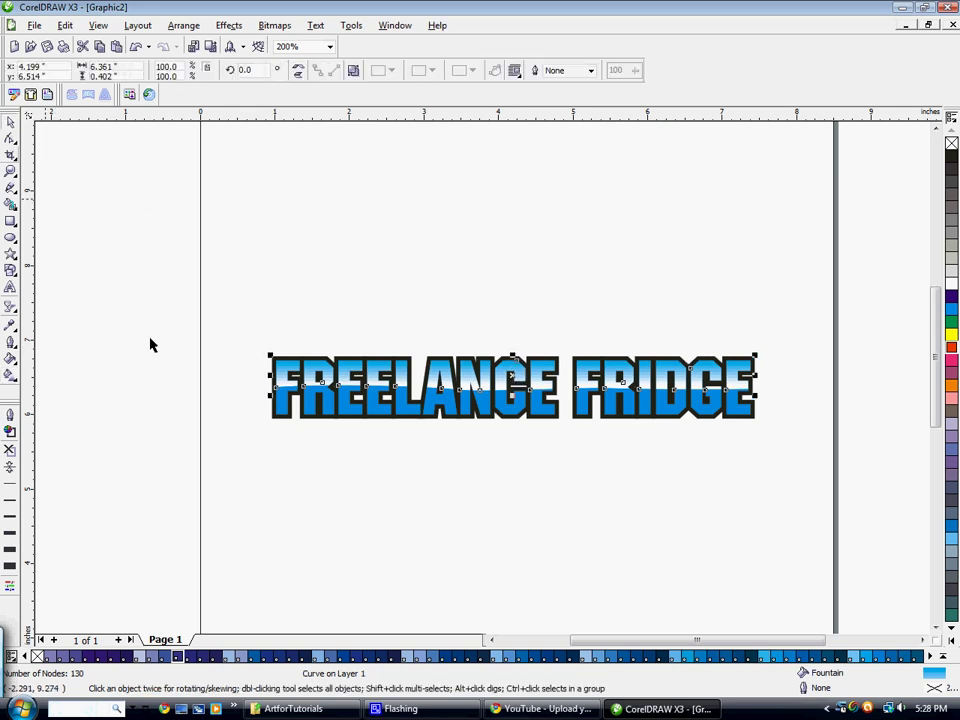
pyautogui.click(528, 448)
# - Give the lower text piece a custom cyan-to-PANTONE Process Black fountain fill
pyautogui.click(510, 417)
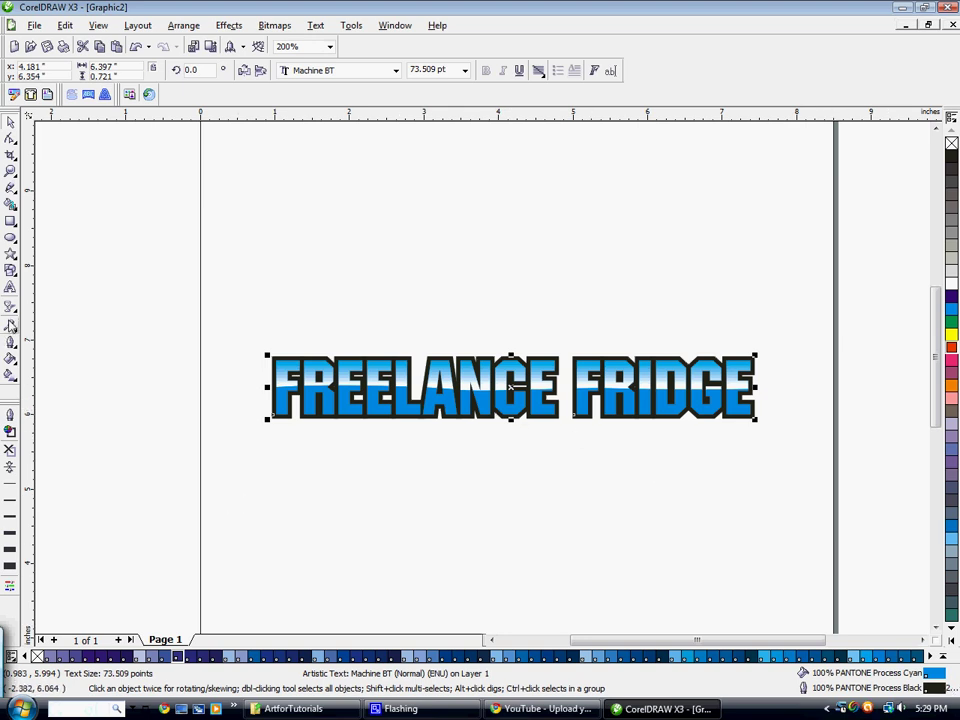
pyautogui.click(9, 366)
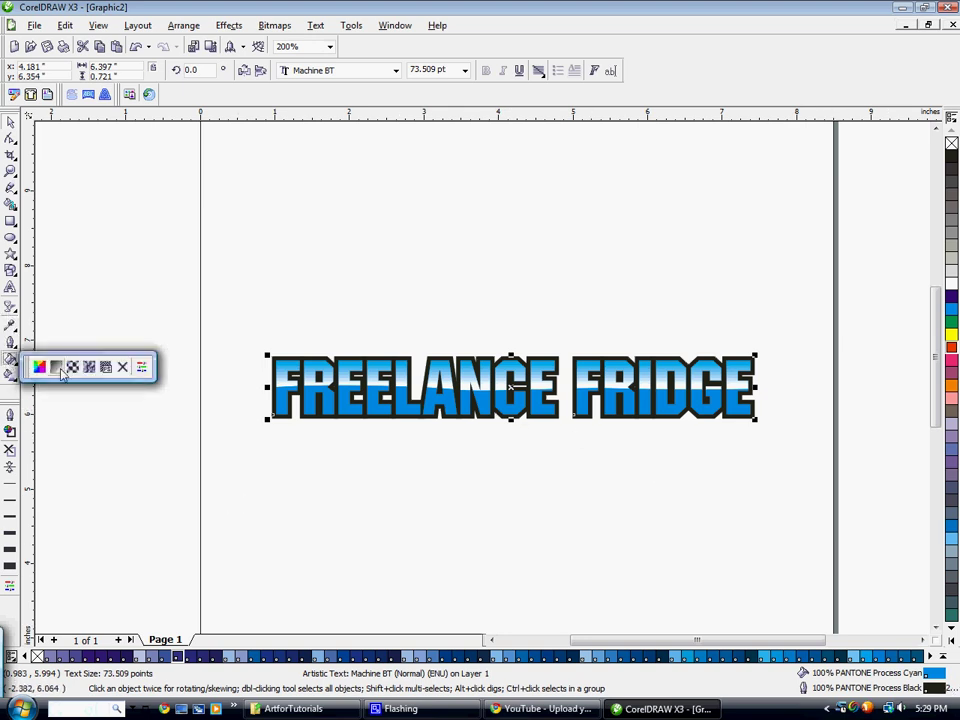
pyautogui.click(57, 367)
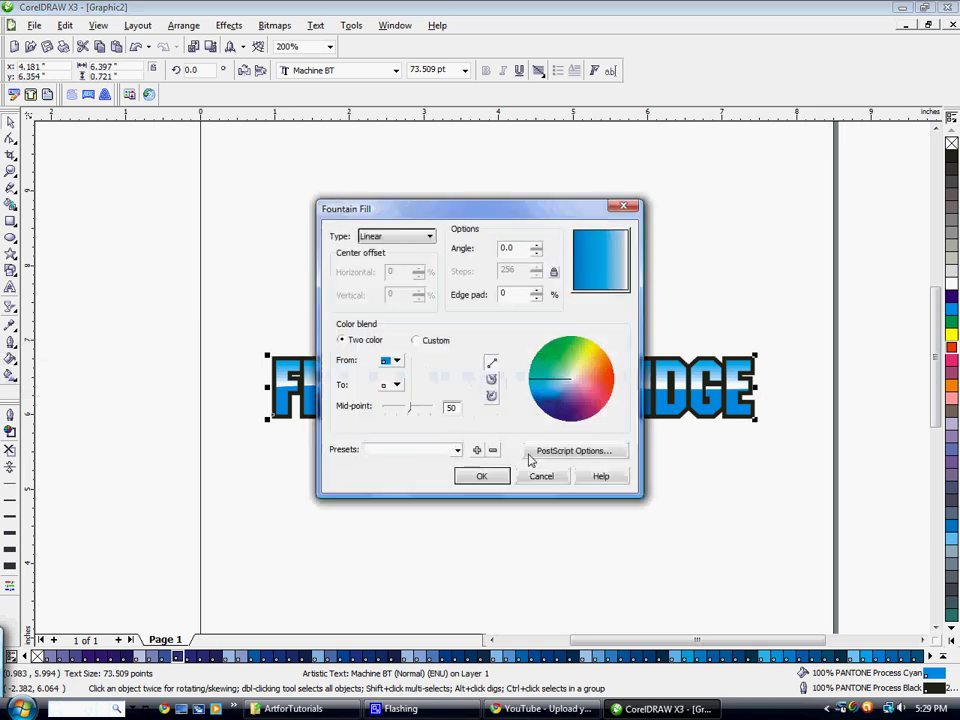
pyautogui.click(416, 340)
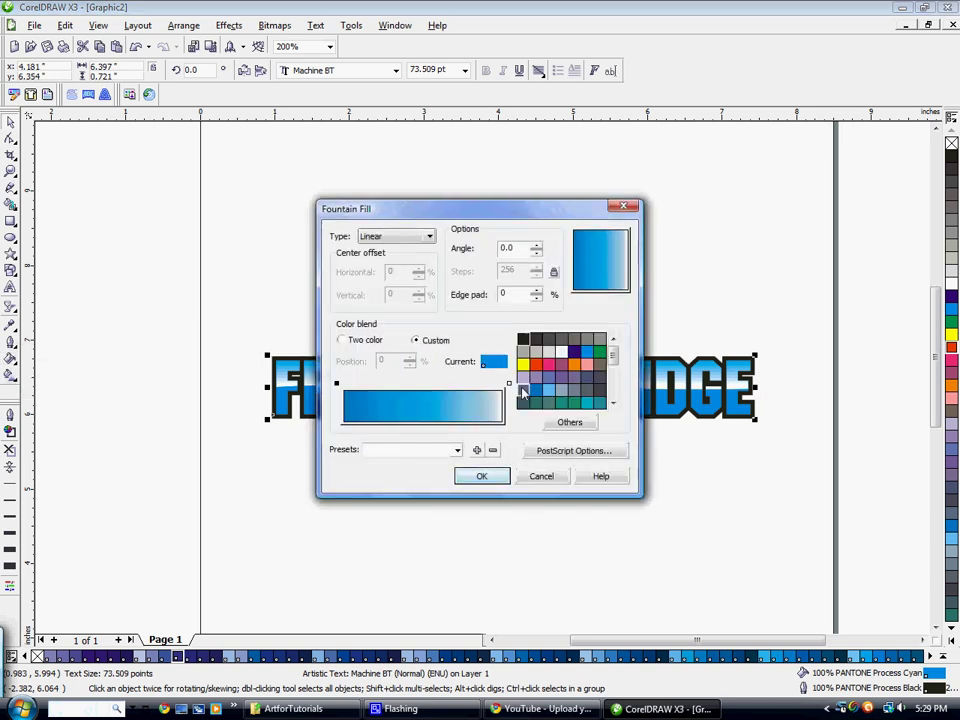
pyautogui.click(508, 383)
pyautogui.click(569, 422)
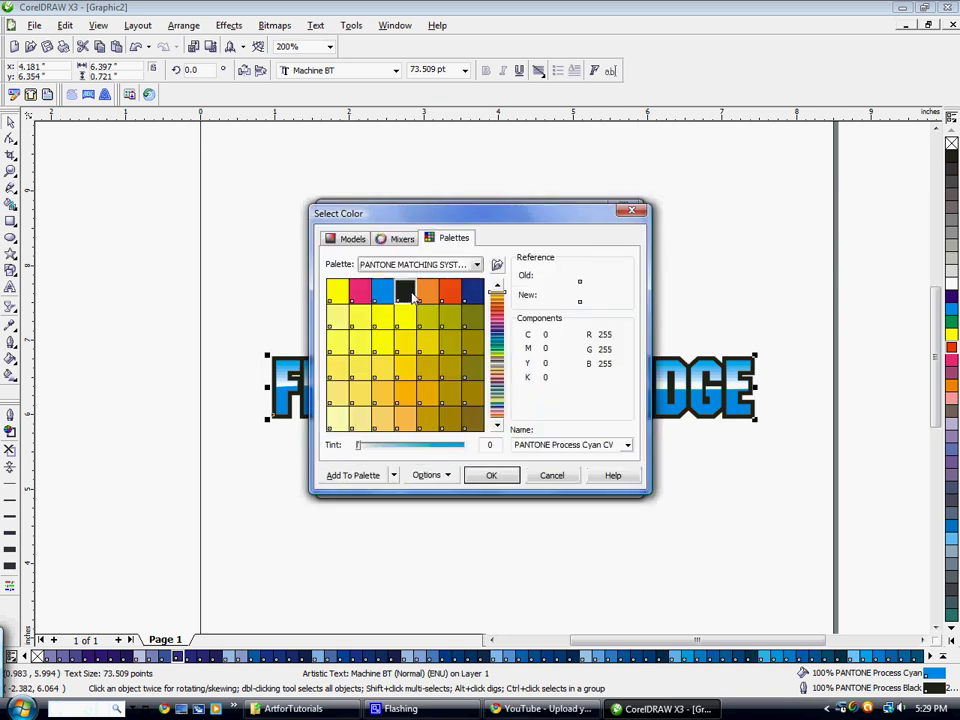
pyautogui.click(489, 475)
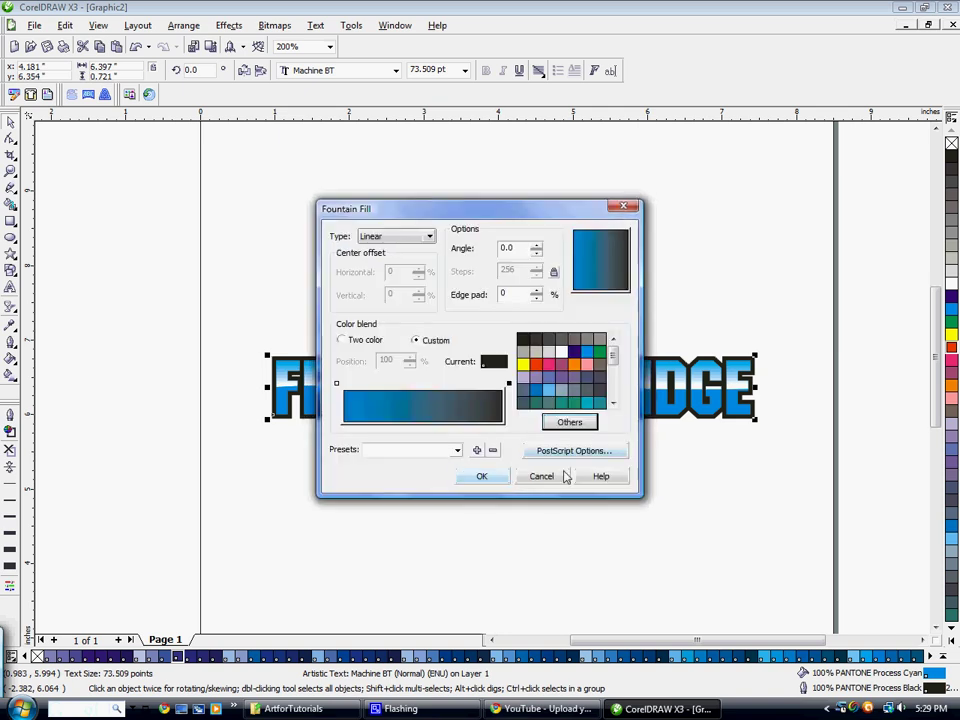
# - Set the fill's PostScript halftone to Dot at 45 and 23°, and apply
pyautogui.click(545, 452)
pyautogui.click(465, 317)
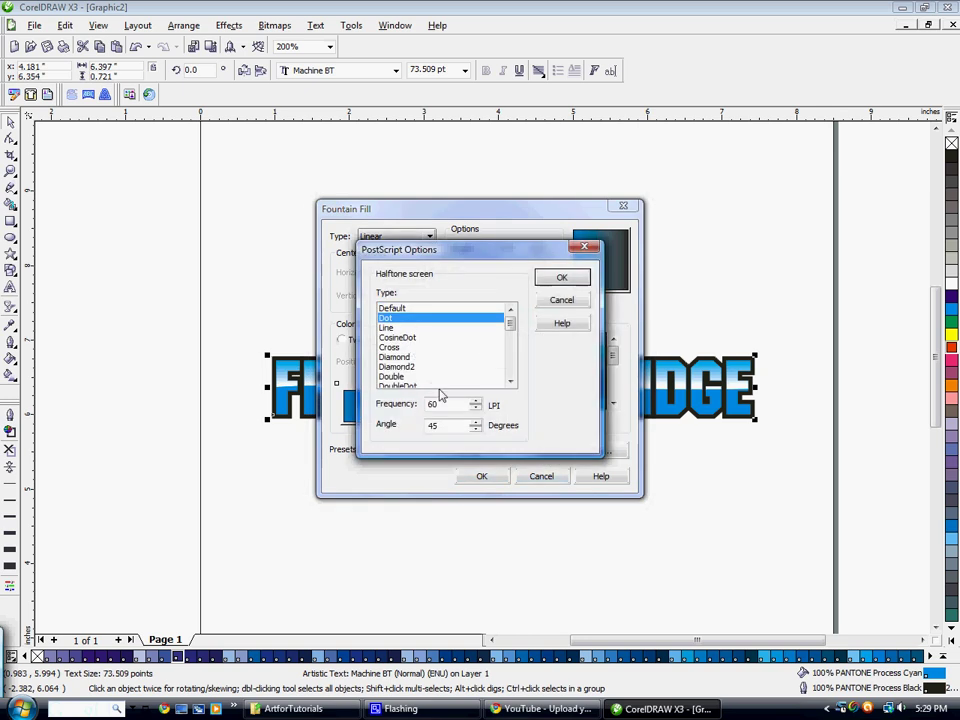
pyautogui.moveTo(440, 404); pyautogui.dragTo(393, 428)
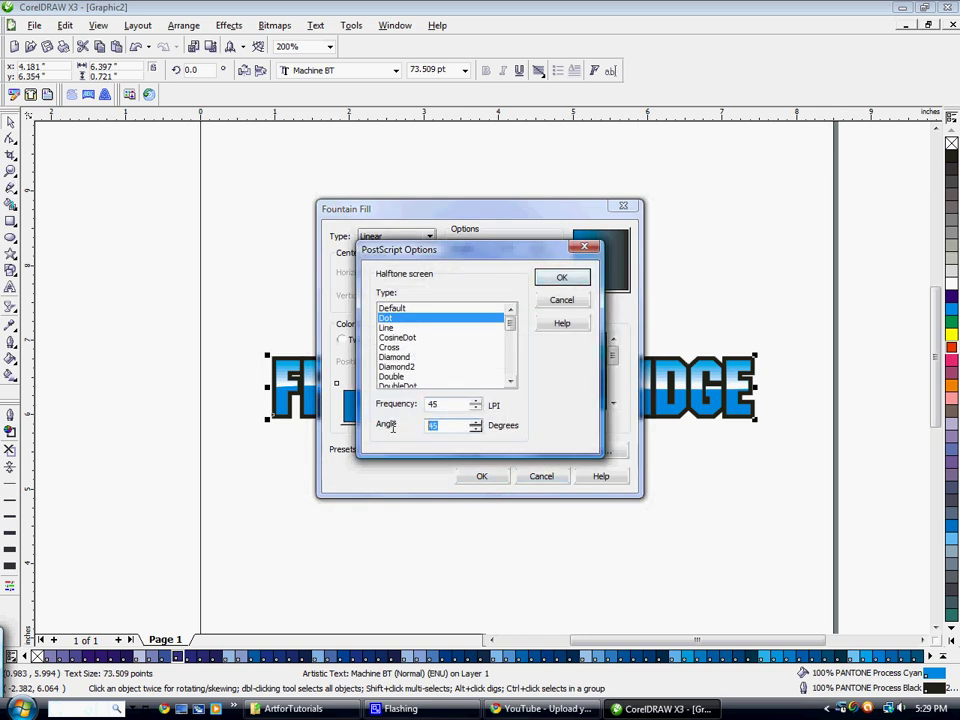
pyautogui.click(561, 279)
pyautogui.click(483, 476)
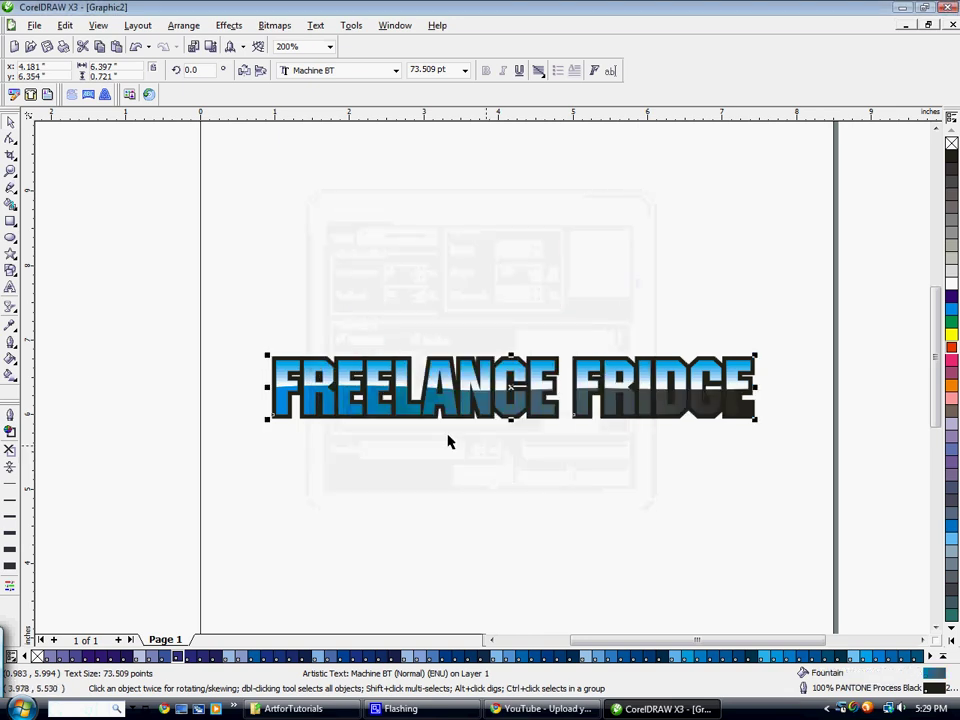
# - Make the lower gradient run vertically at 90°, dark beneath the shine fading to cyan at the base
pyautogui.click(10, 376)
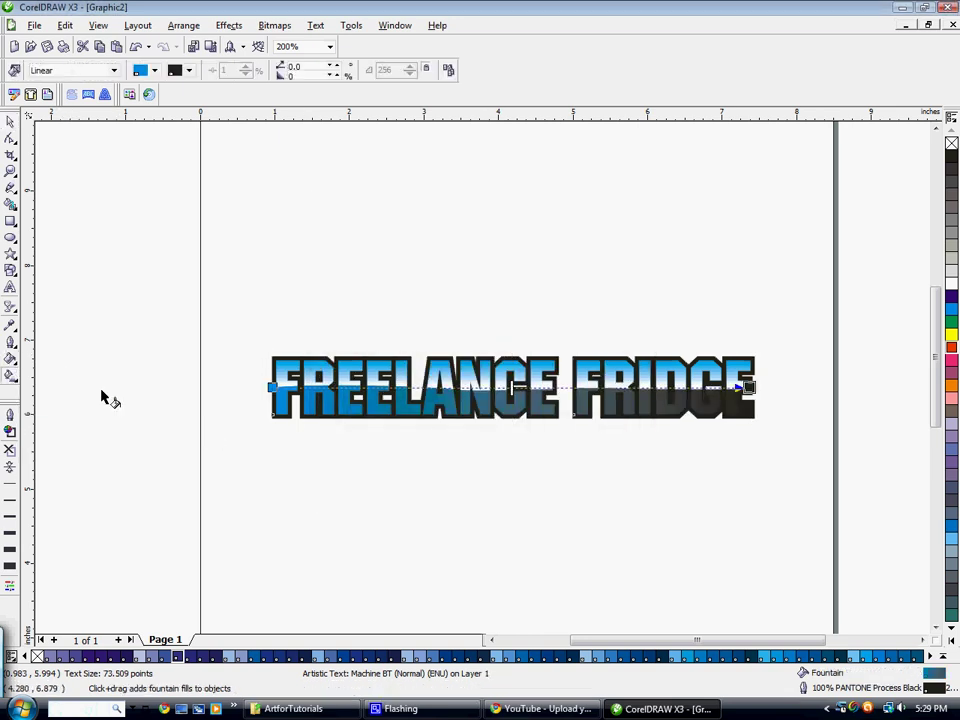
pyautogui.moveTo(749, 387); pyautogui.dragTo(521, 413)
pyautogui.scroll(1, 533, 400)
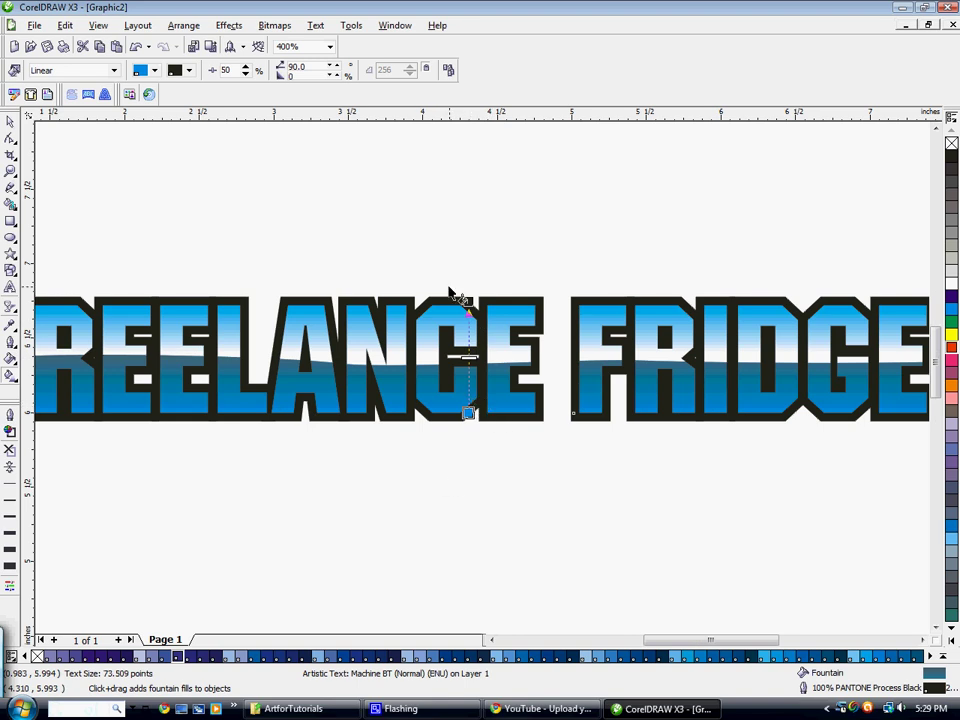
pyautogui.moveTo(470, 305); pyautogui.dragTo(473, 399)
pyautogui.press('F3')
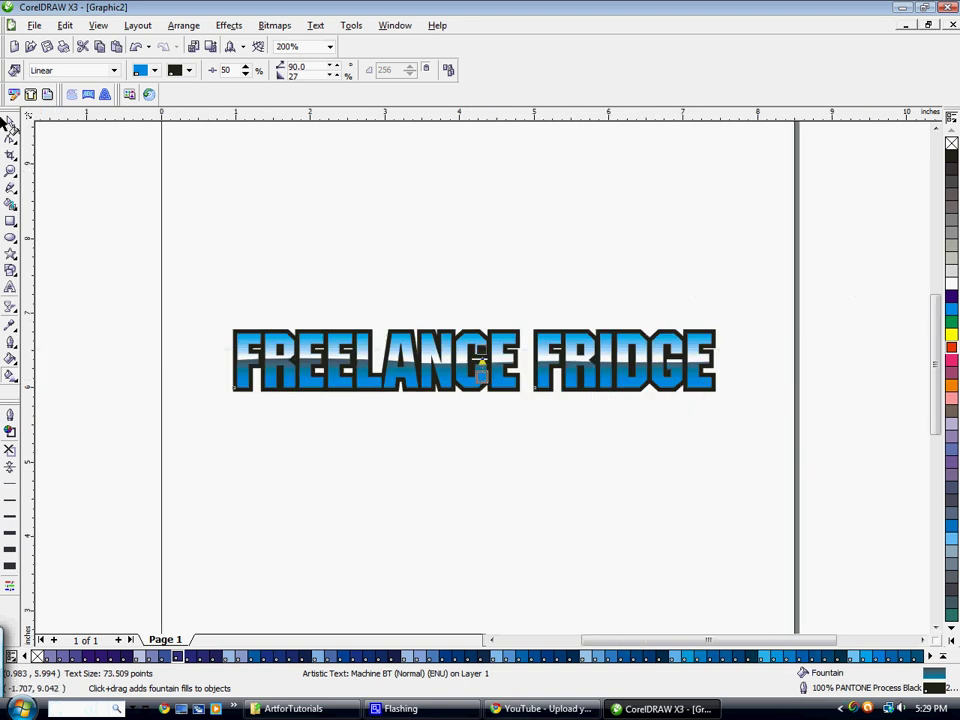
pyautogui.click(10, 121)
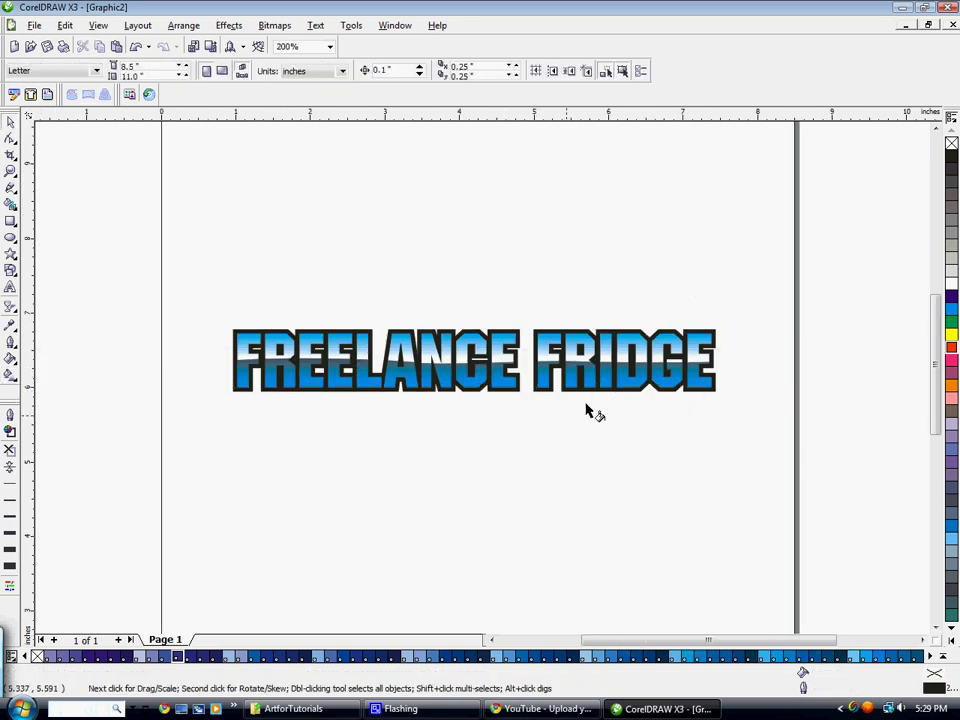
# - Give the FREELANCE FRIDGE text a 12 pt outline
pyautogui.click(518, 385)
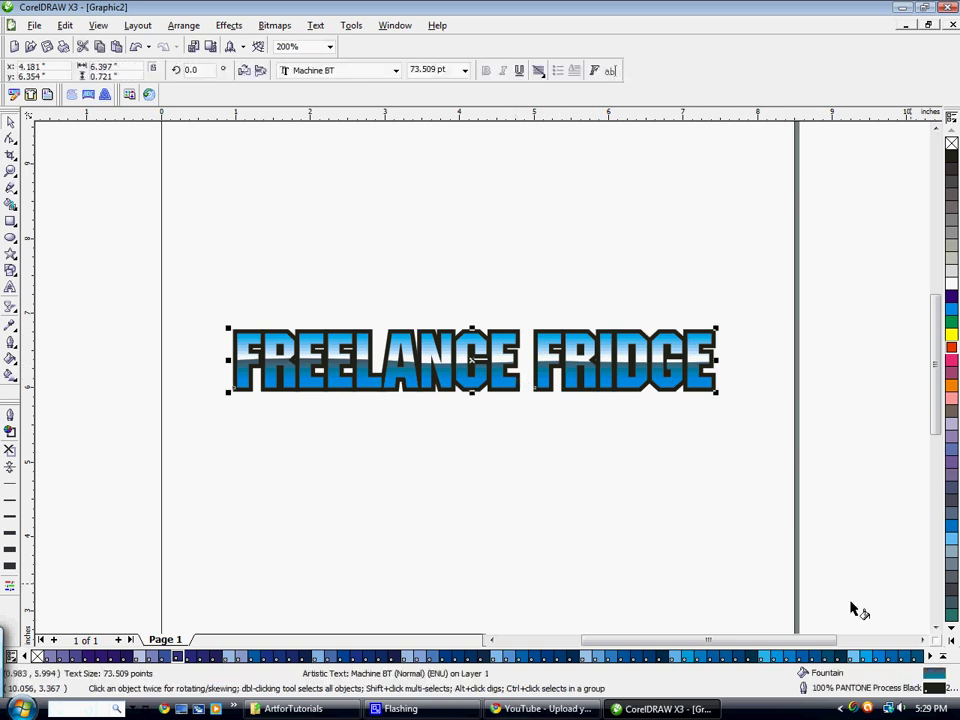
pyautogui.doubleClick(936, 688)
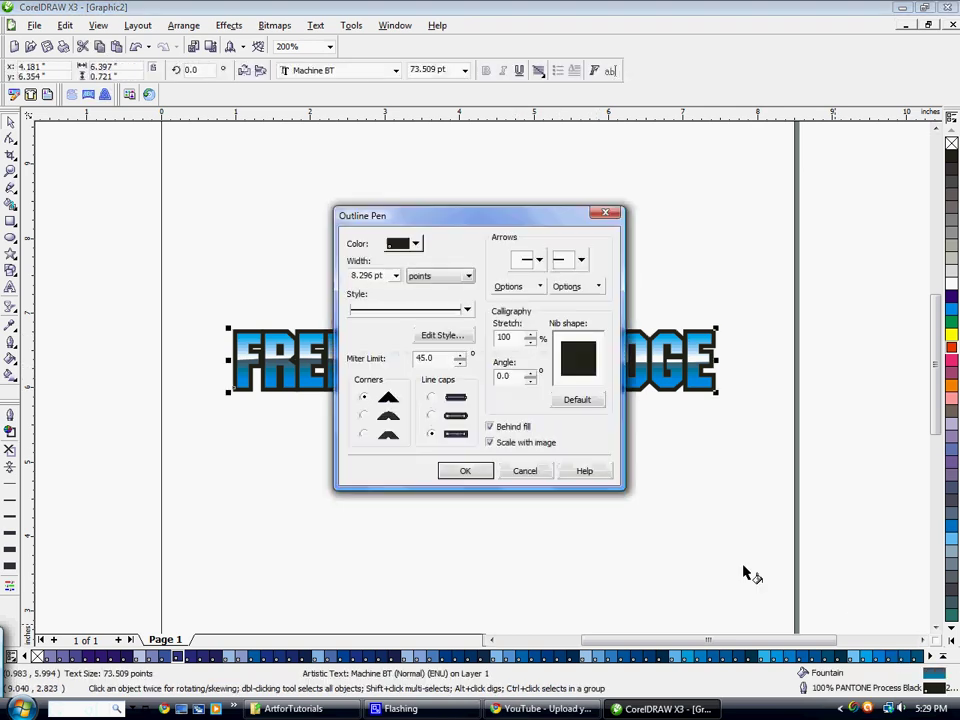
pyautogui.doubleClick(388, 277)
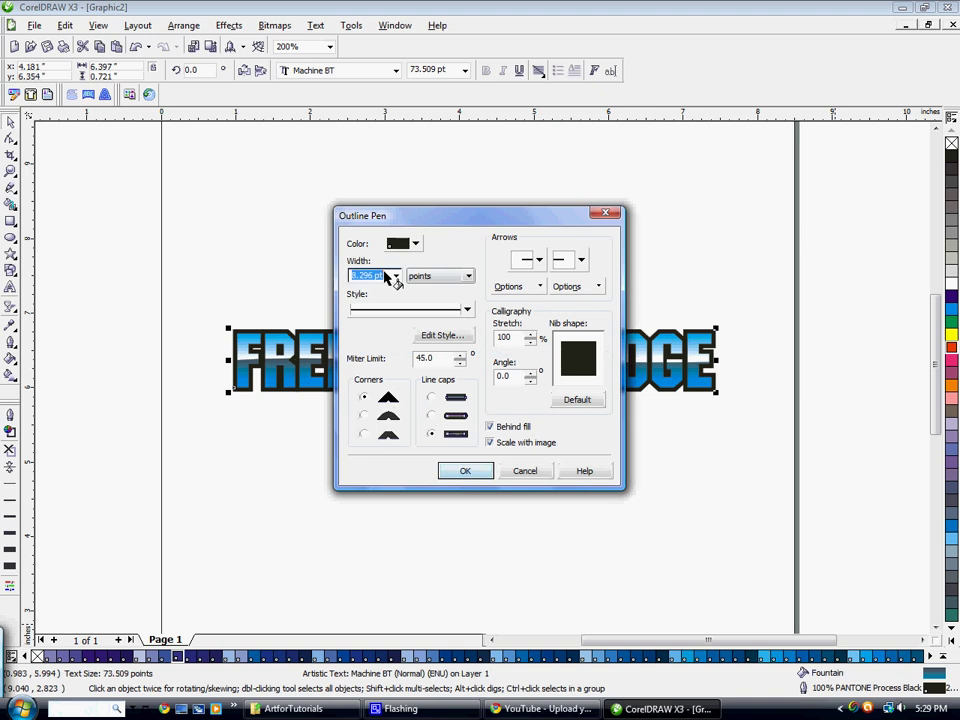
pyautogui.write('12')
pyautogui.click(467, 469)
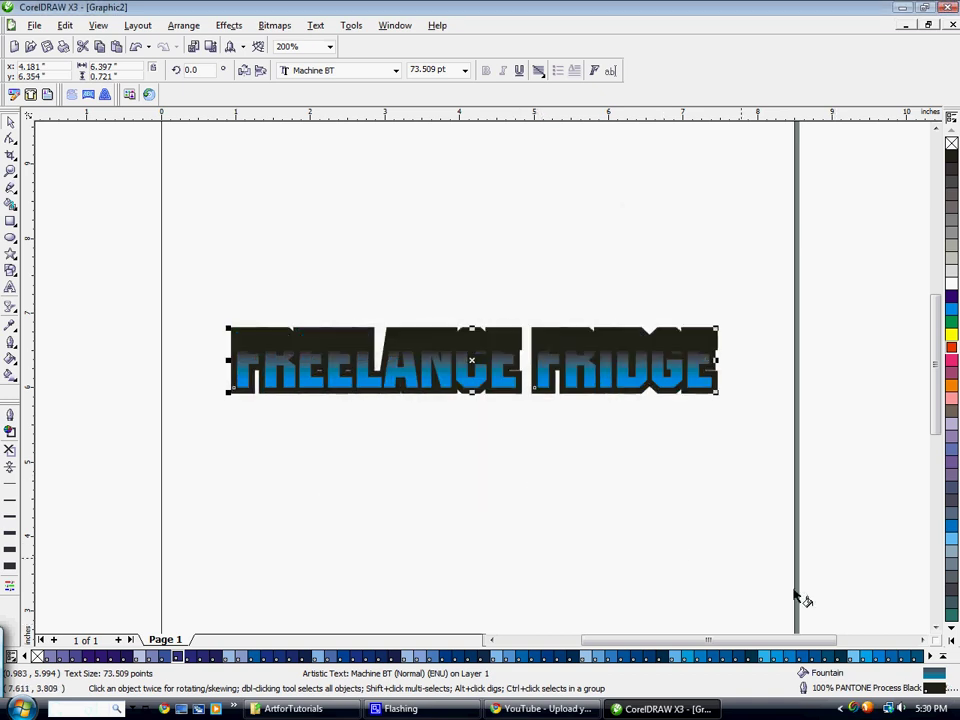
# - Change the text's outline to white at 3 pt width
pyautogui.doubleClick(940, 688)
pyautogui.click(408, 243)
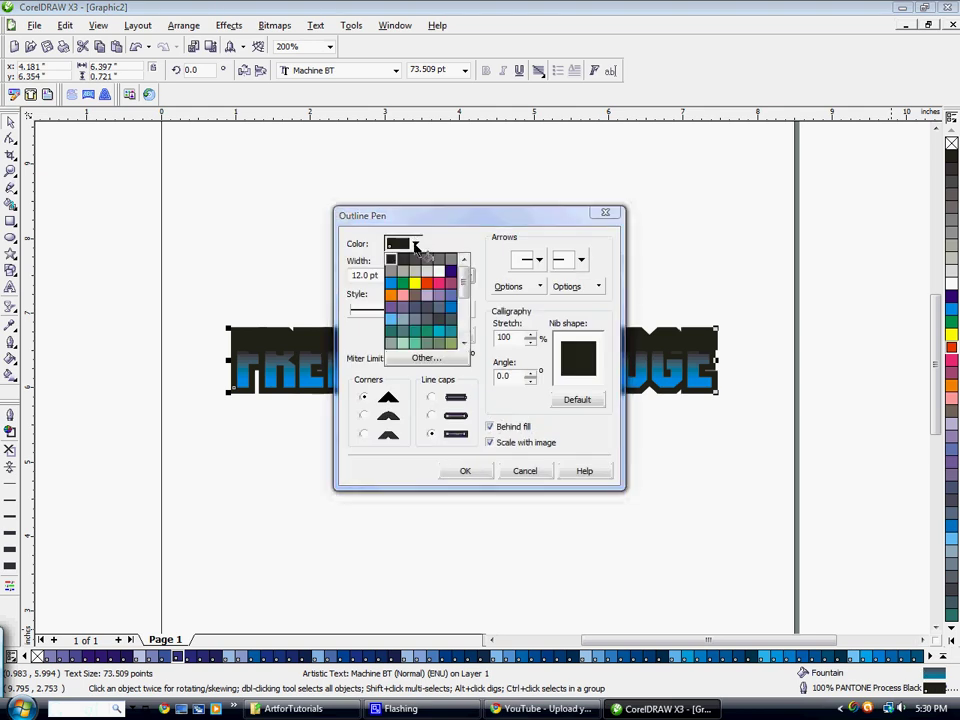
pyautogui.click(442, 276)
pyautogui.click(390, 277)
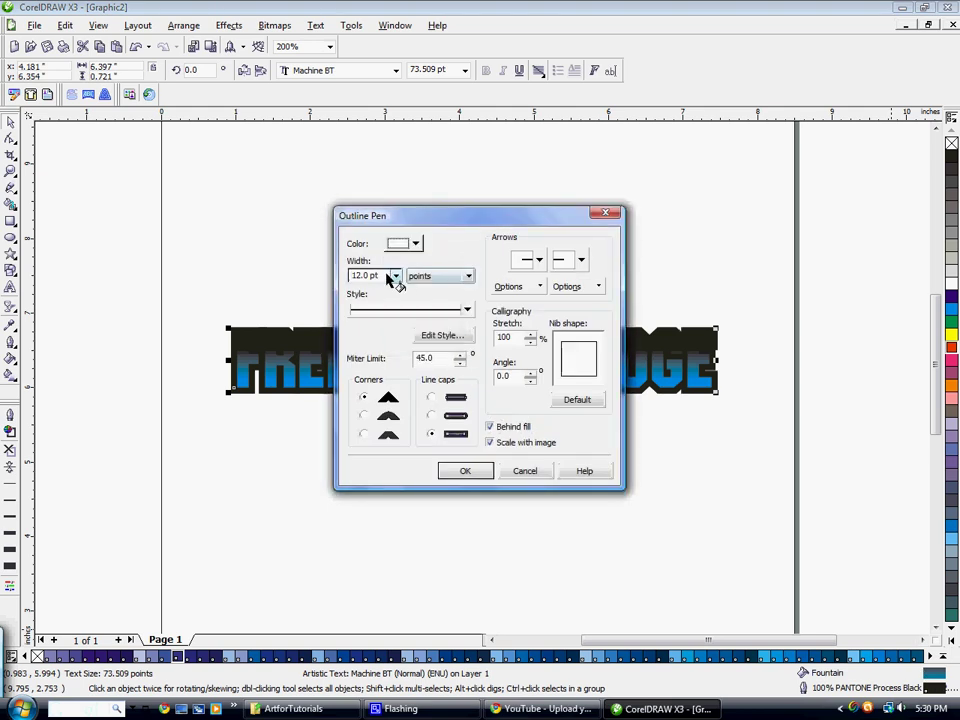
pyautogui.write('3')
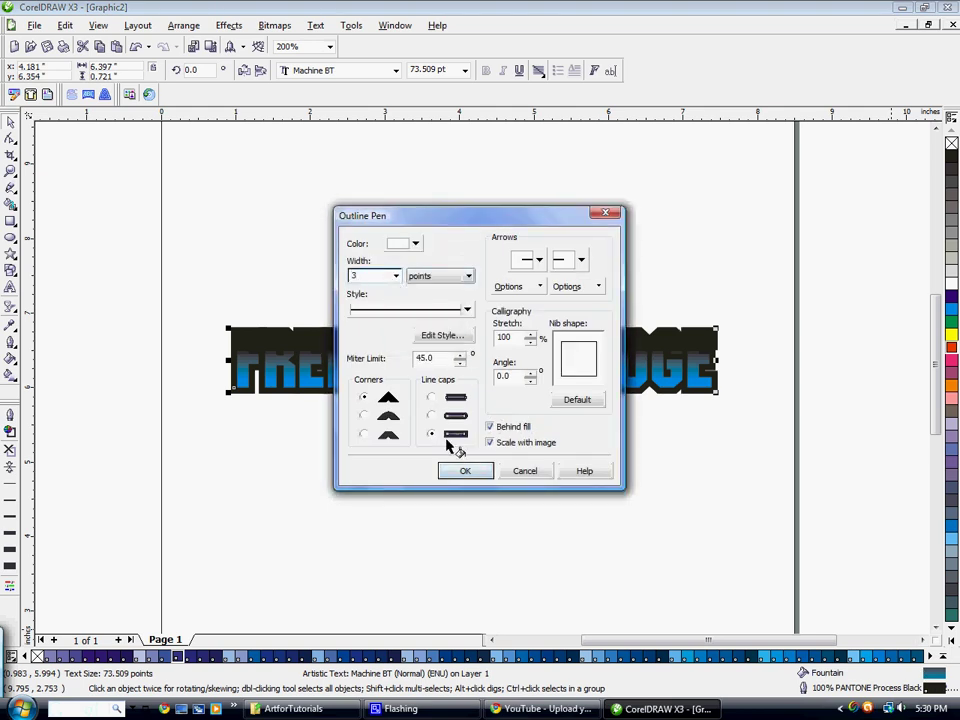
pyautogui.click(470, 477)
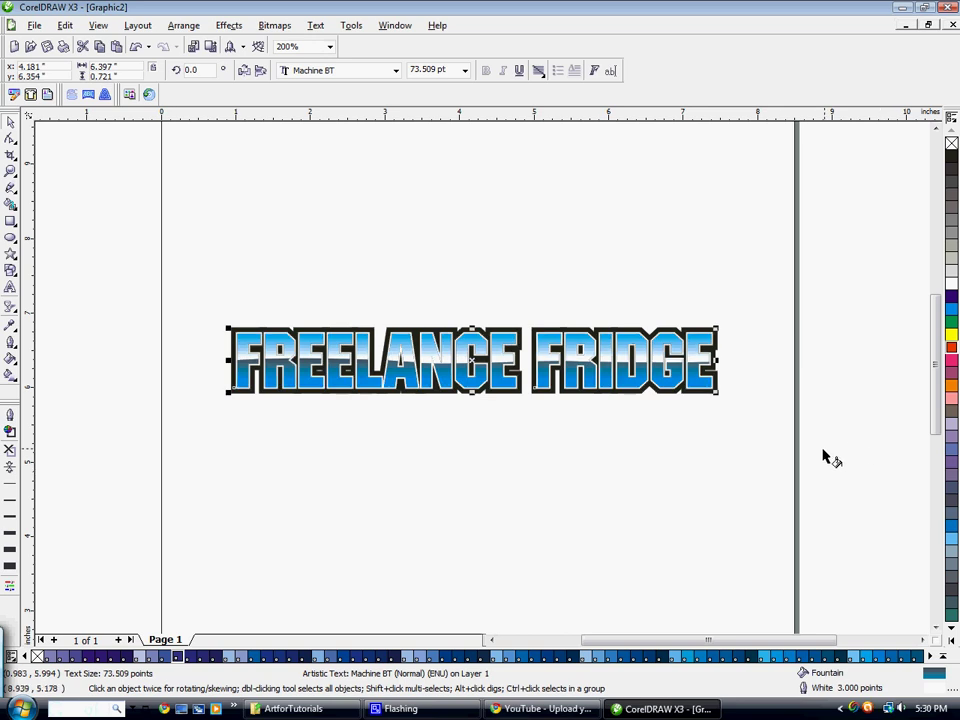
# - Open the Arrange menu to reach the stacking Order commands
pyautogui.click(180, 25)
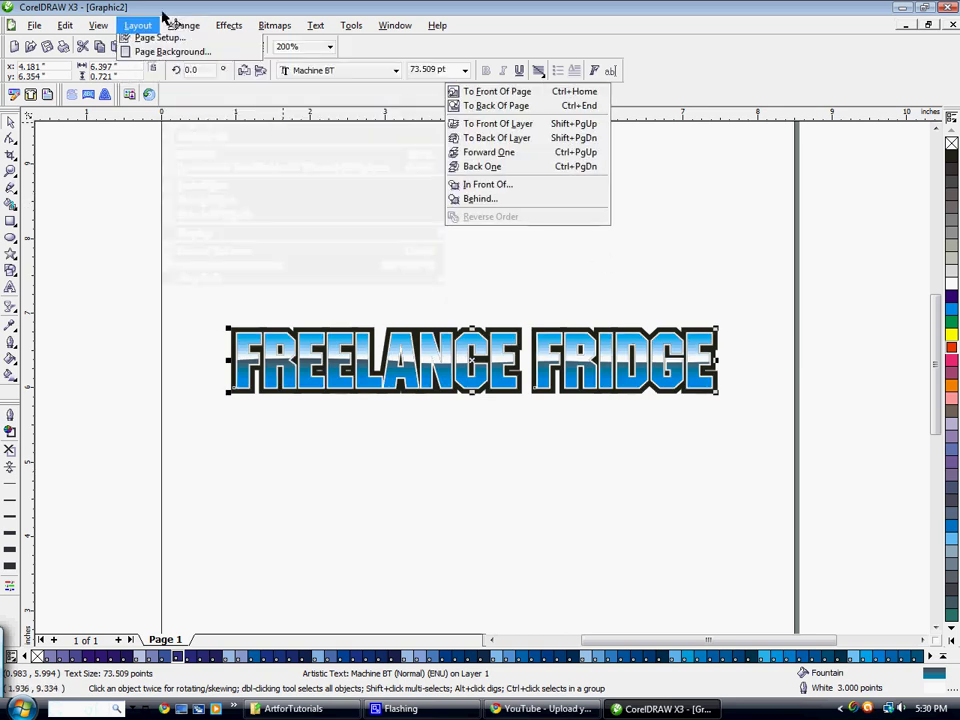